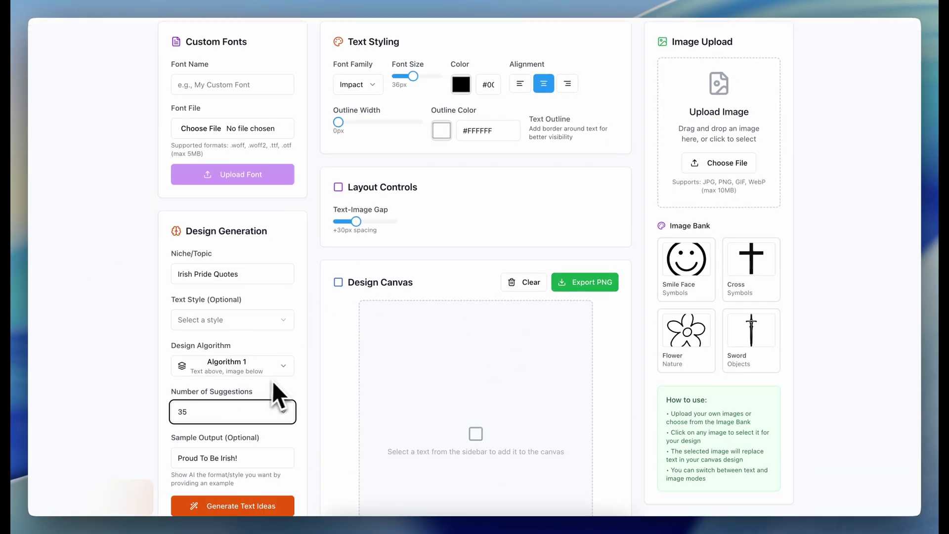
Upload Clover.png from Finder and select it as the design image
scroll(282, 310, up, 3)
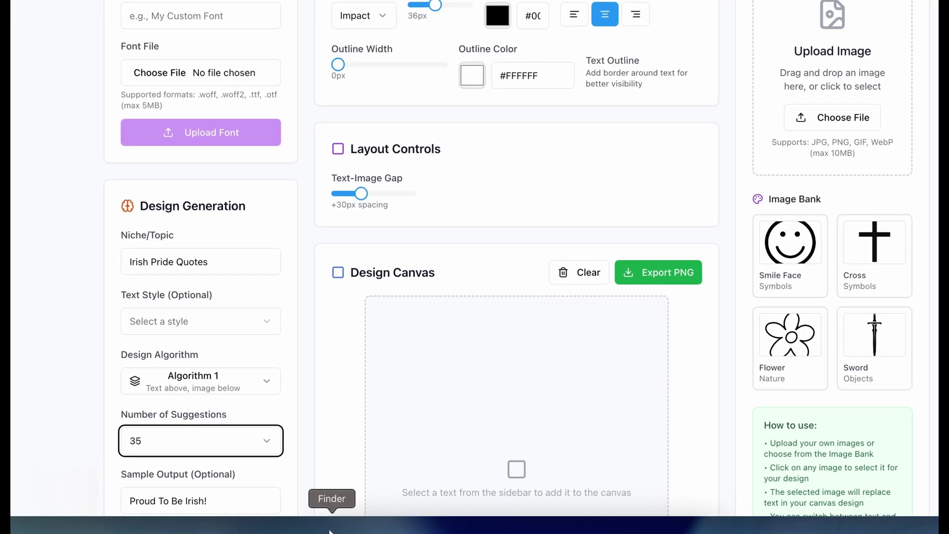
click(330, 531)
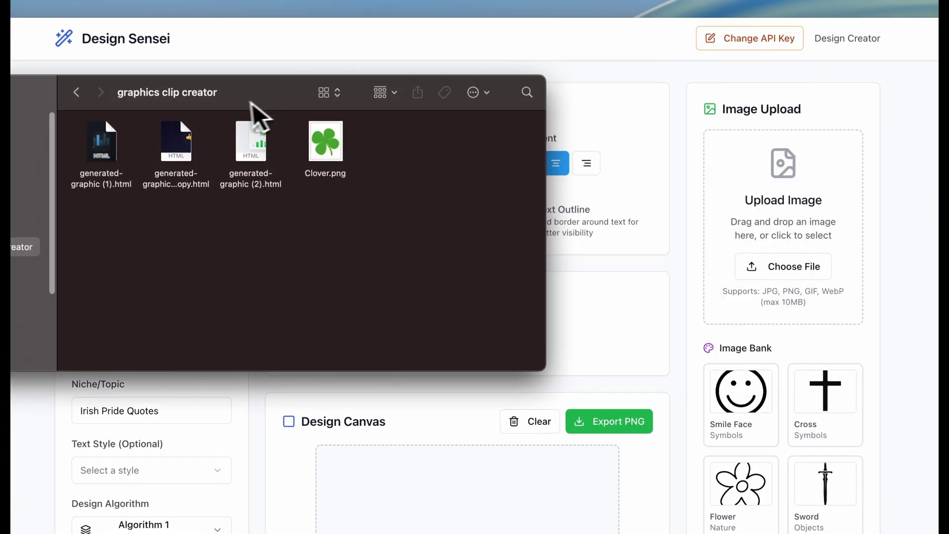
drag(322, 148, 818, 223)
click(655, 312)
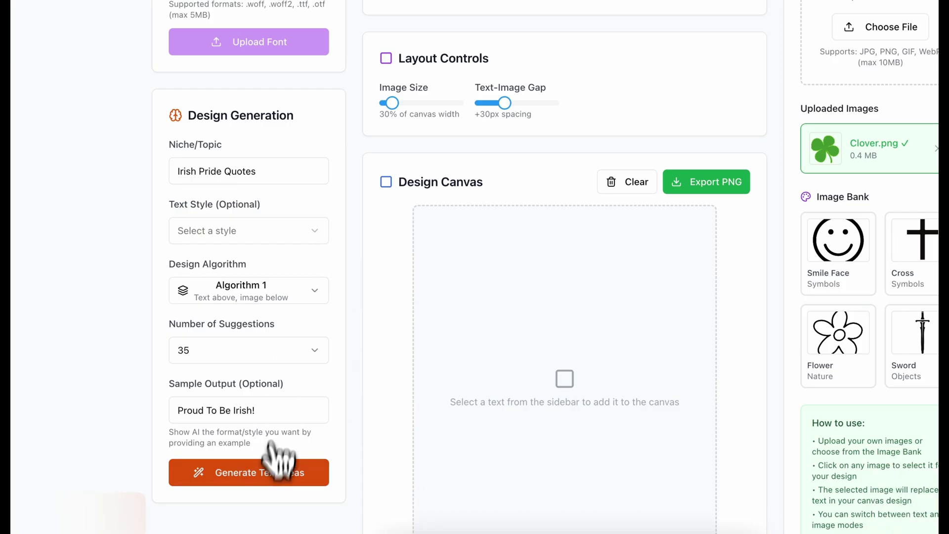
Generate 35 Irish Pride slogan suggestions and look through the list
click(270, 472)
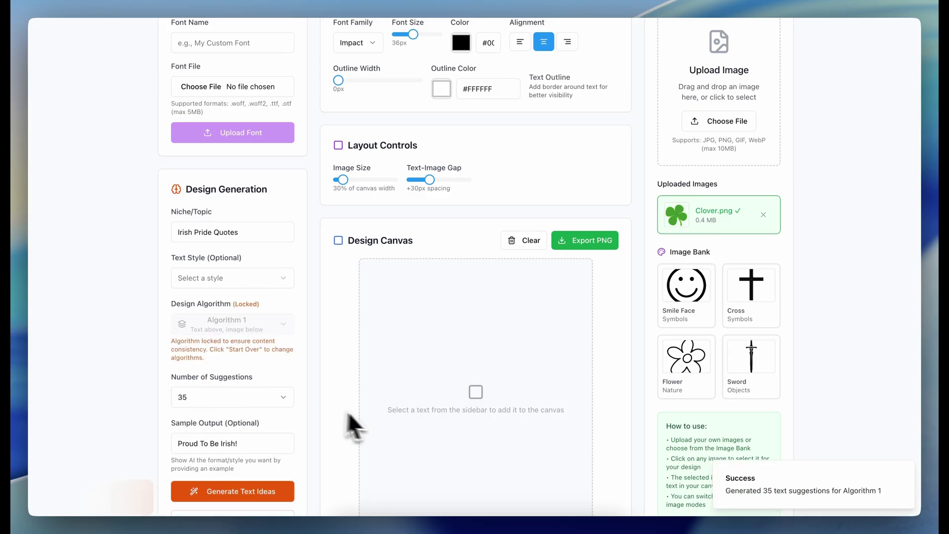
scroll(380, 423, down, 5)
scroll(379, 434, up, 2)
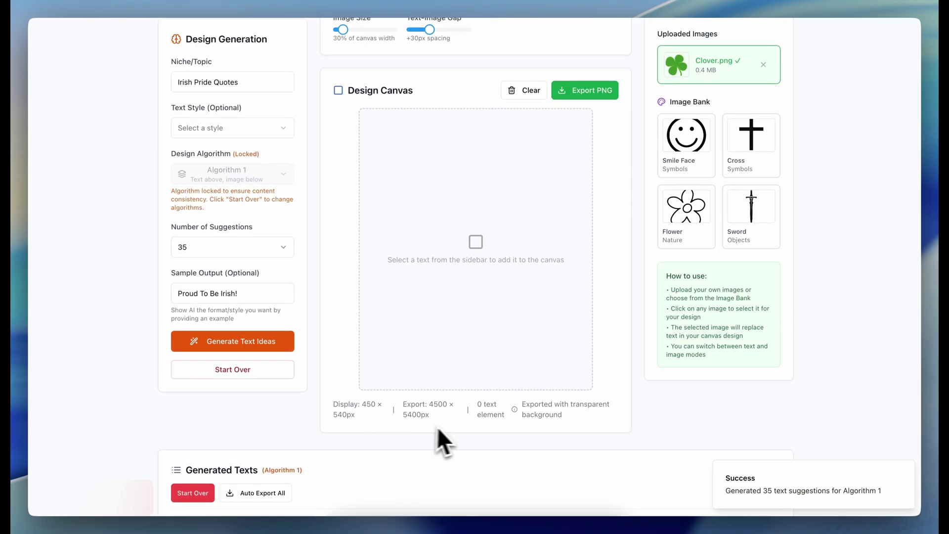
scroll(262, 387, down, 2)
scroll(307, 413, down, 2)
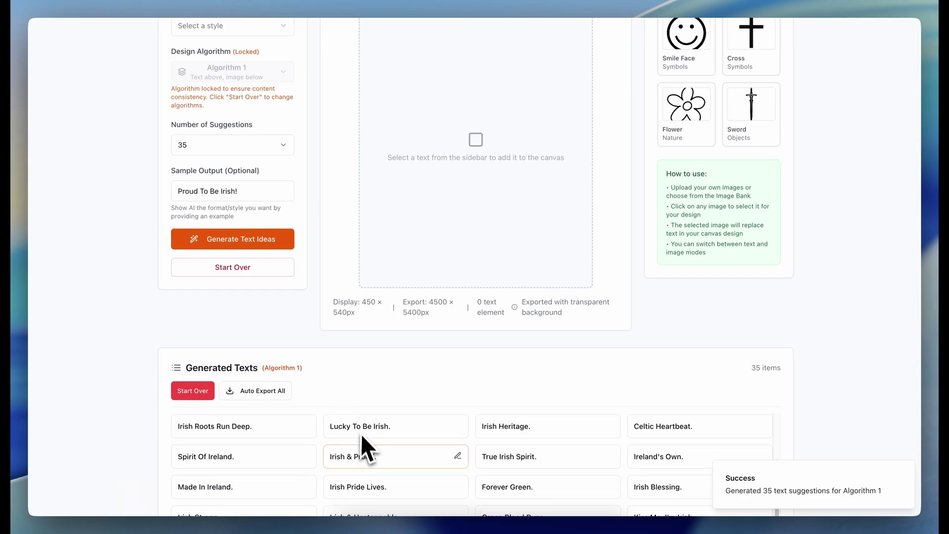
Place 'Lucky To Be Irish.' above the clover, with a -5px text-image gap and 70% clover size
click(361, 432)
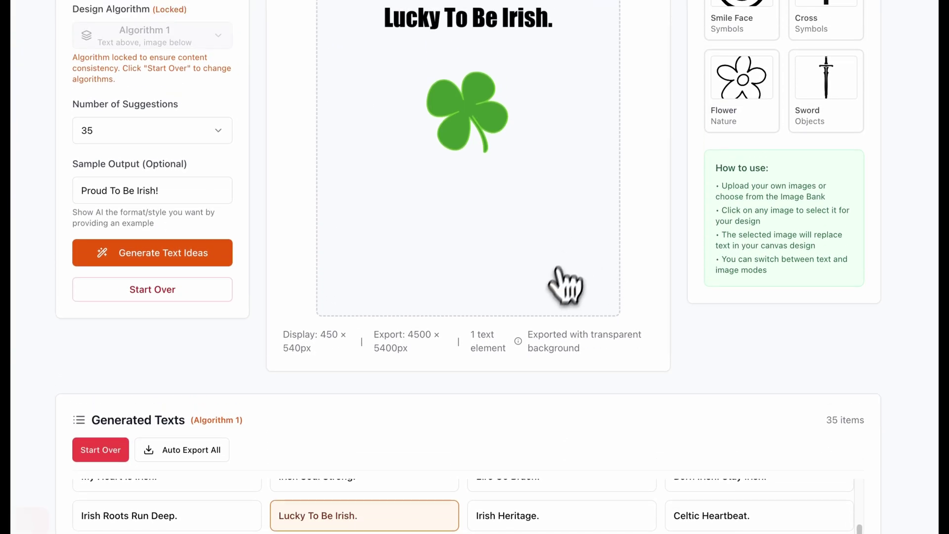
scroll(521, 314, up, 6)
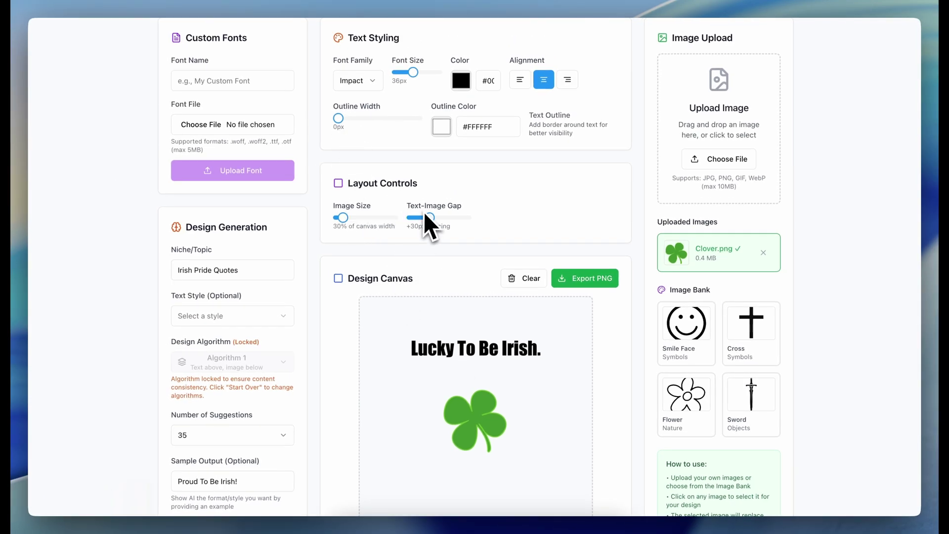
drag(430, 218, 448, 194)
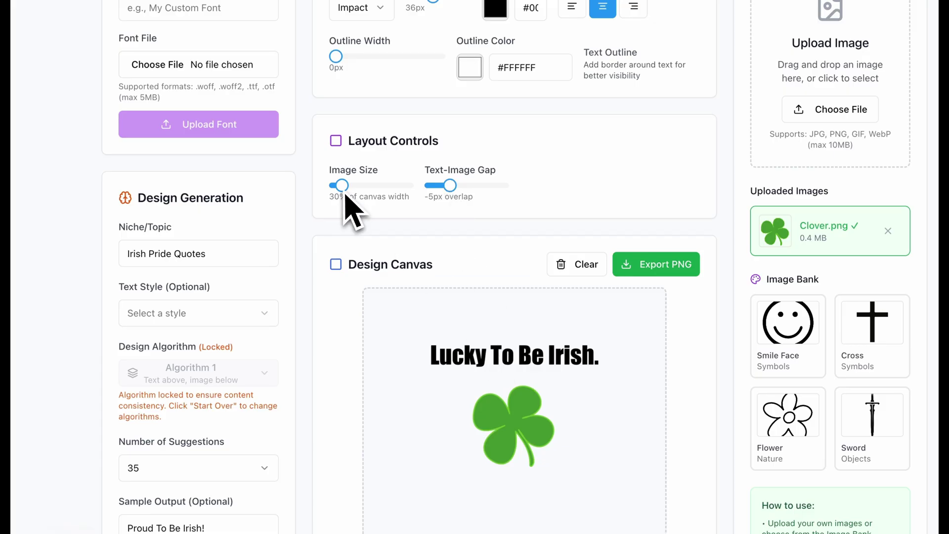
drag(346, 195, 350, 194)
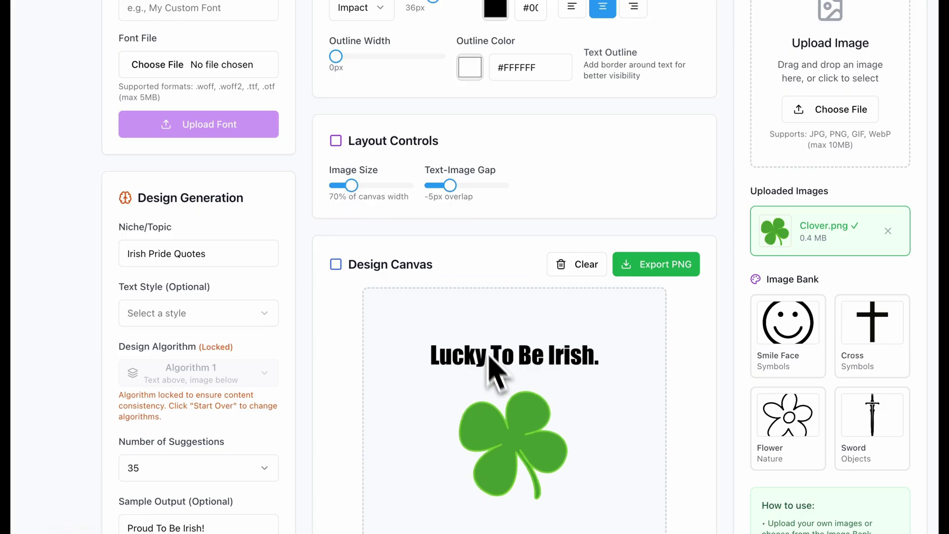
Try a blue text colour, then give the slogan a 3px bright green outline
click(496, 7)
click(588, 131)
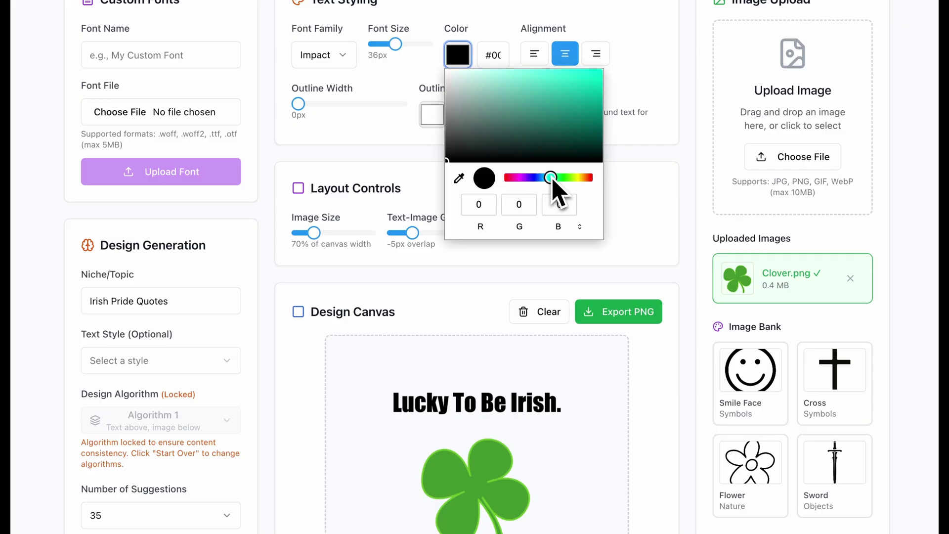
drag(558, 180, 547, 179)
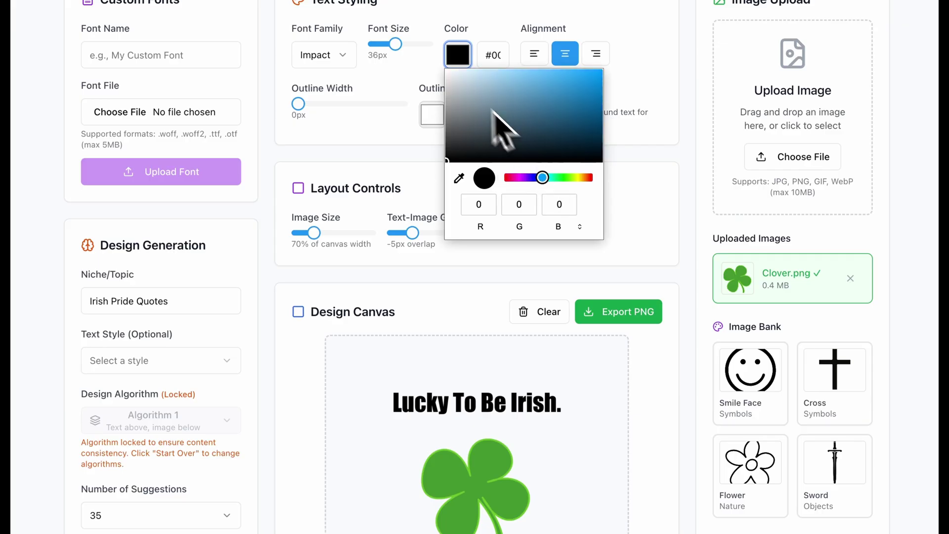
click(645, 96)
click(435, 116)
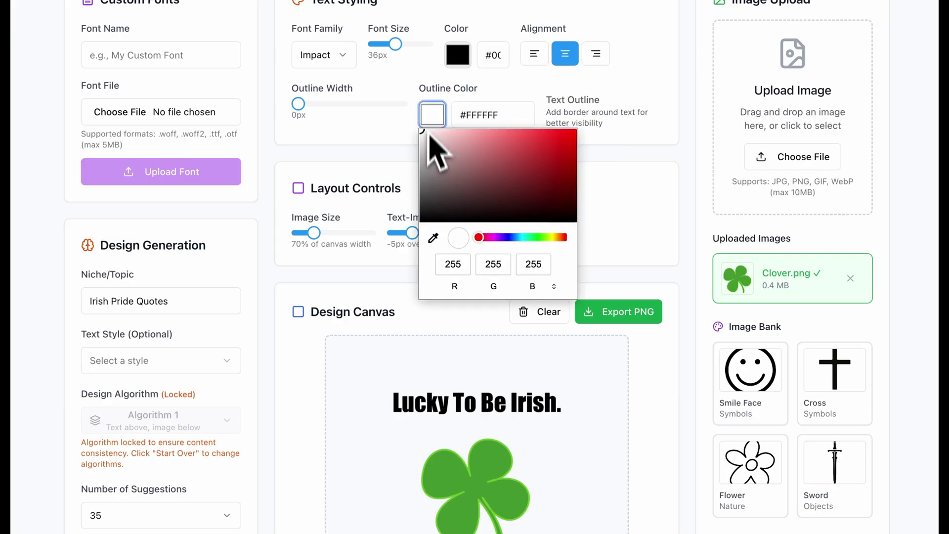
drag(501, 238, 527, 239)
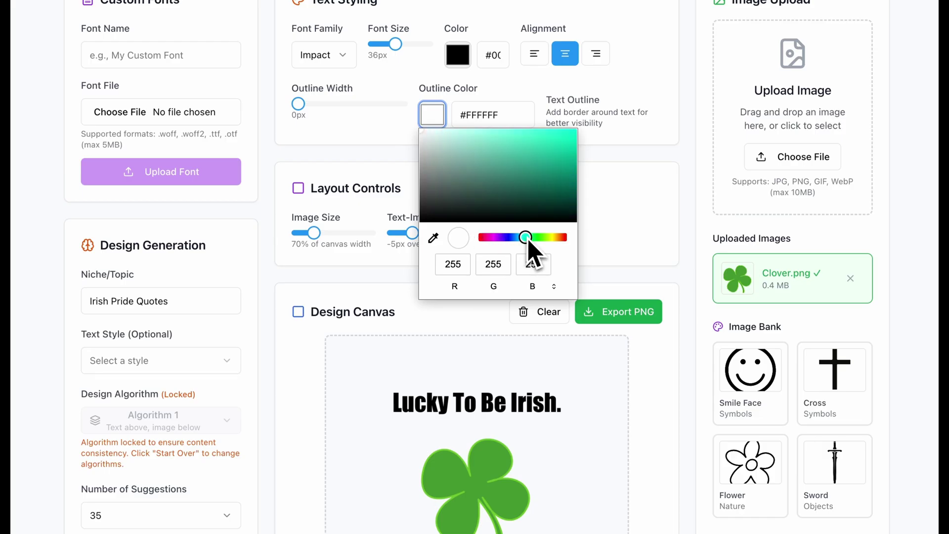
mouse_move(546, 158)
mouse_down()
mouse_move(581, 121)
mouse_move(583, 149)
mouse_move(569, 141)
mouse_move(559, 150)
mouse_up()
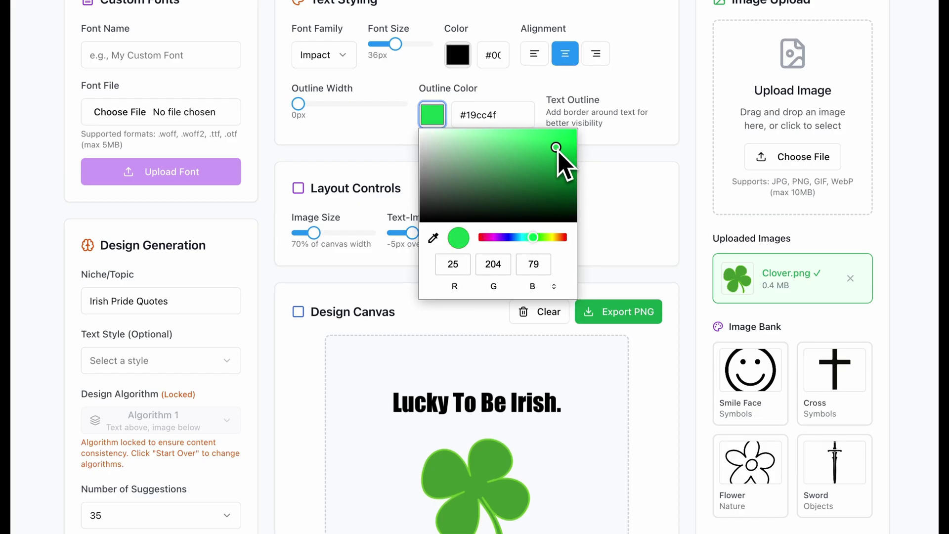
drag(301, 103, 326, 114)
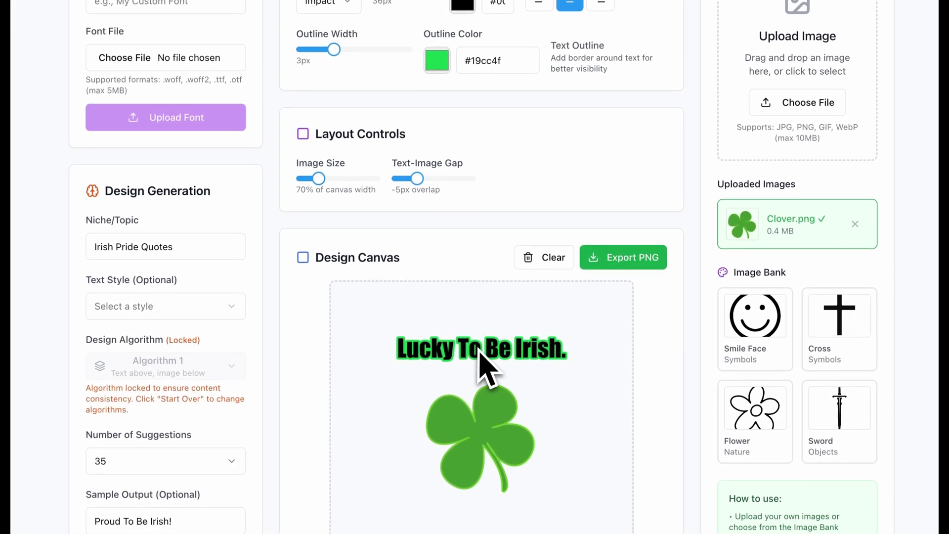
Enlarge the slogan text to 45px and adjust the outline green to #3bc115
drag(433, 56, 437, 53)
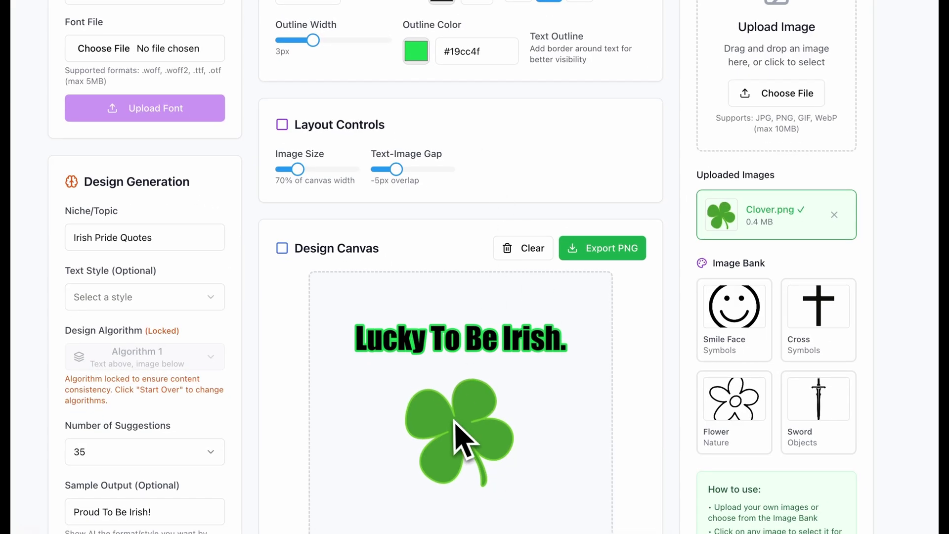
click(416, 51)
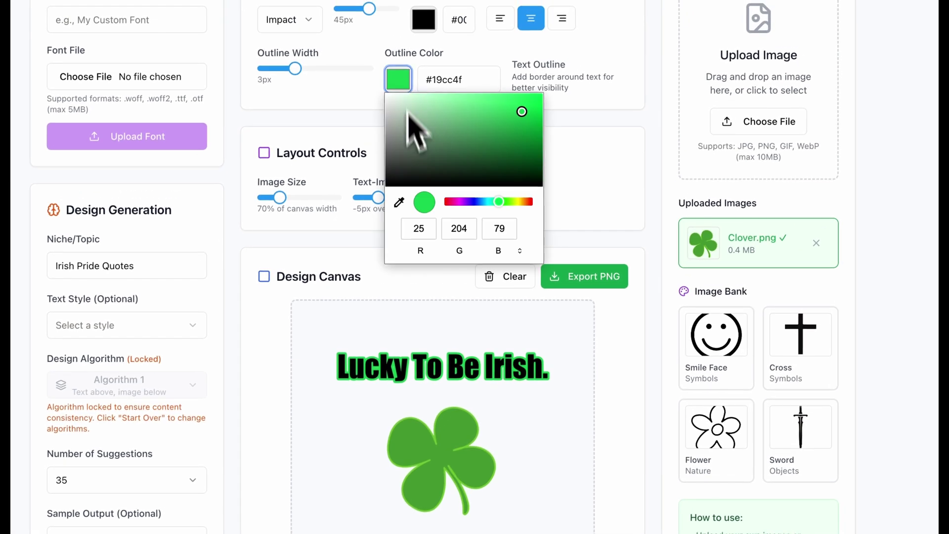
mouse_move(517, 129)
mouse_down()
mouse_move(532, 104)
mouse_move(521, 130)
mouse_move(502, 114)
mouse_move(517, 117)
mouse_up()
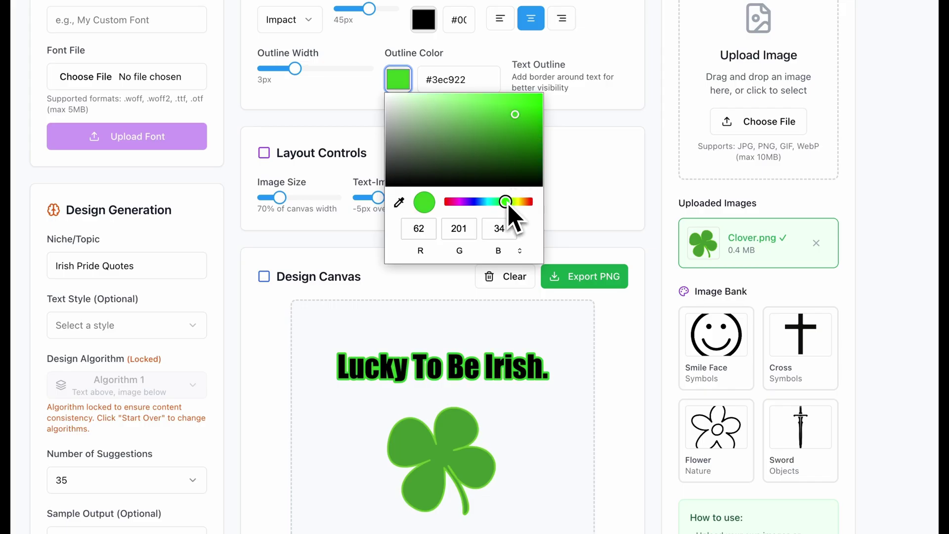
mouse_move(513, 110)
mouse_down()
mouse_move(517, 98)
mouse_move(524, 119)
mouse_up()
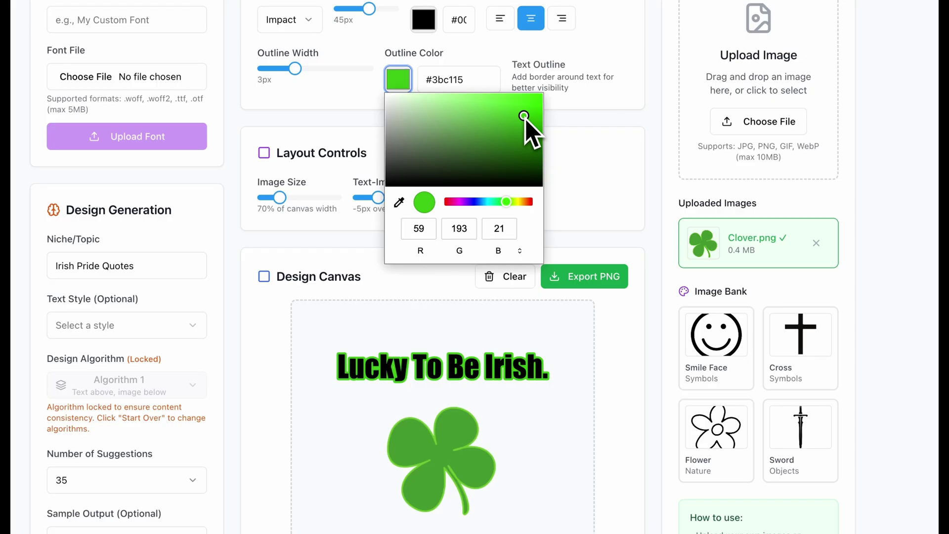
click(627, 185)
scroll(462, 376, down, 10)
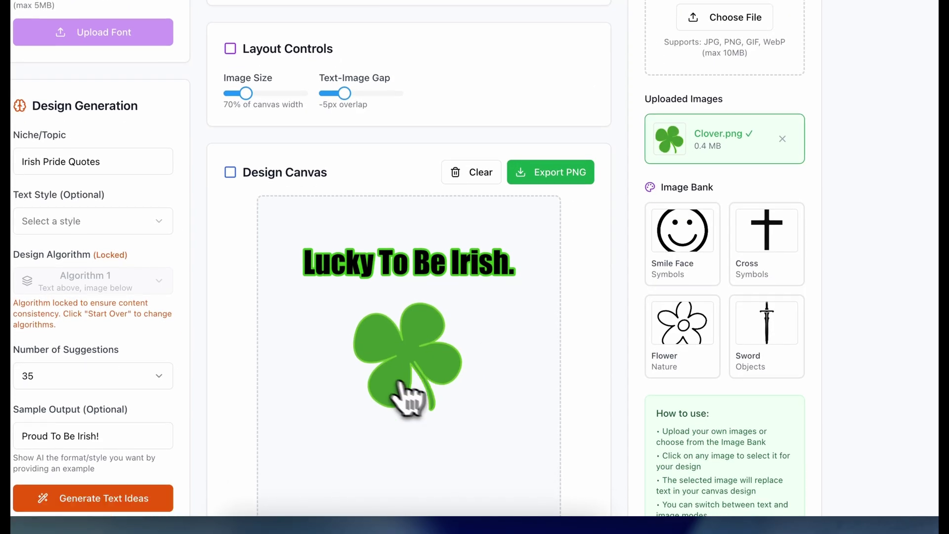
Preview 'True Irish Spirit.' and 'Irish Blessing.' and set the browser zoom to 90%
click(491, 400)
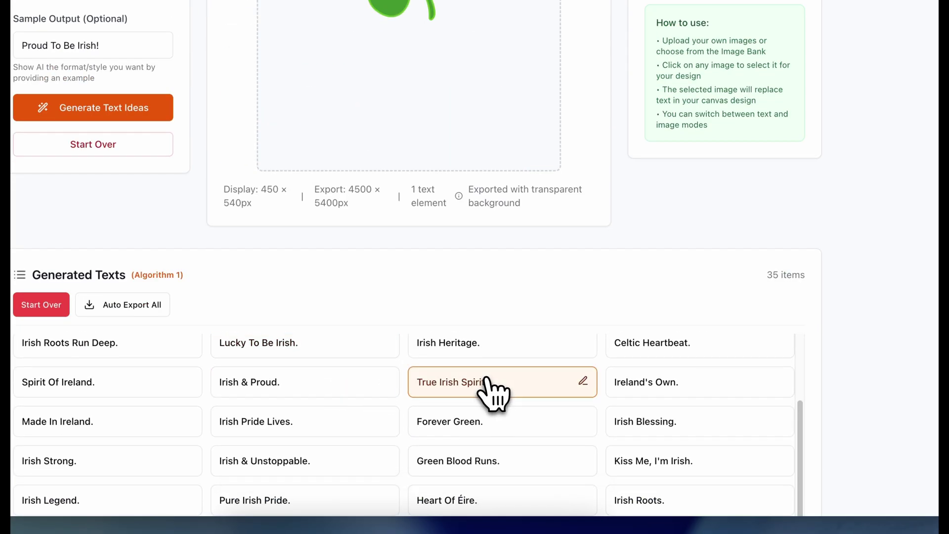
click(652, 451)
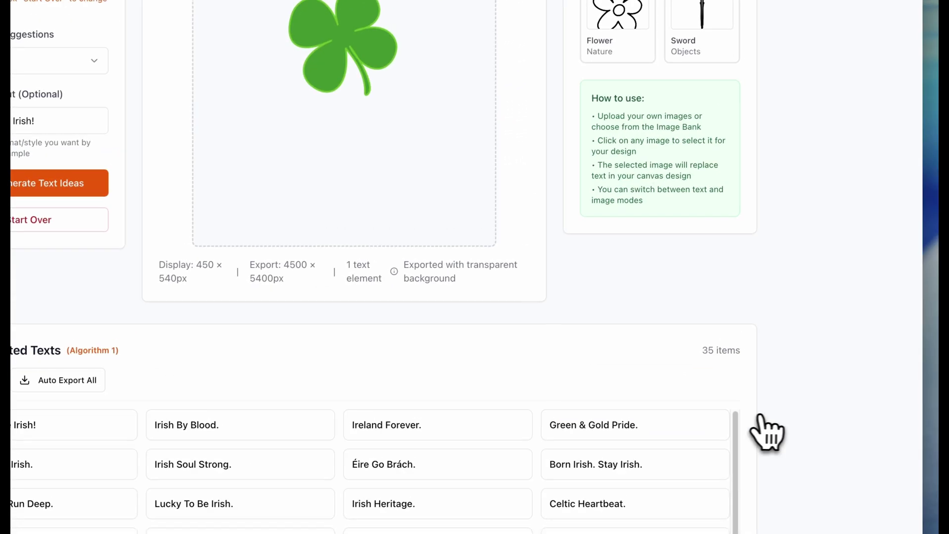
click(879, 7)
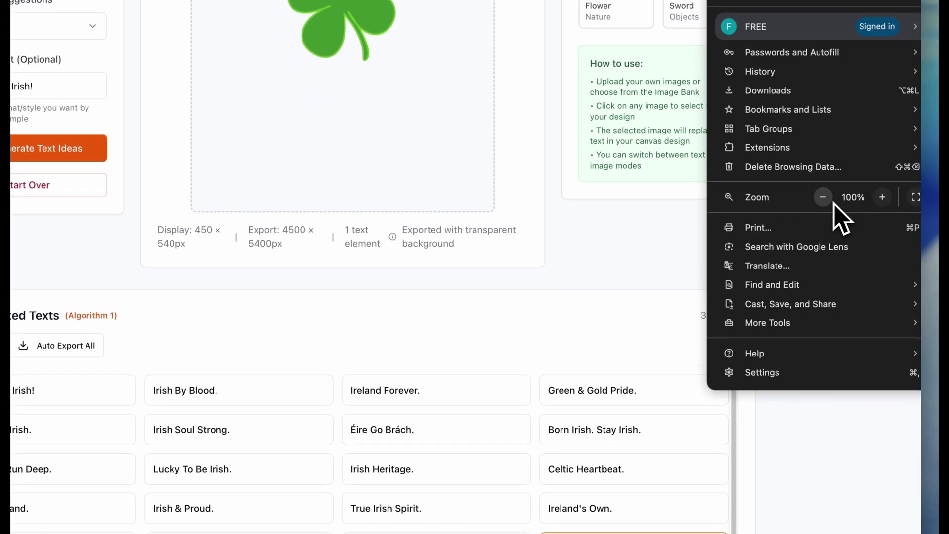
click(823, 283)
click(805, 498)
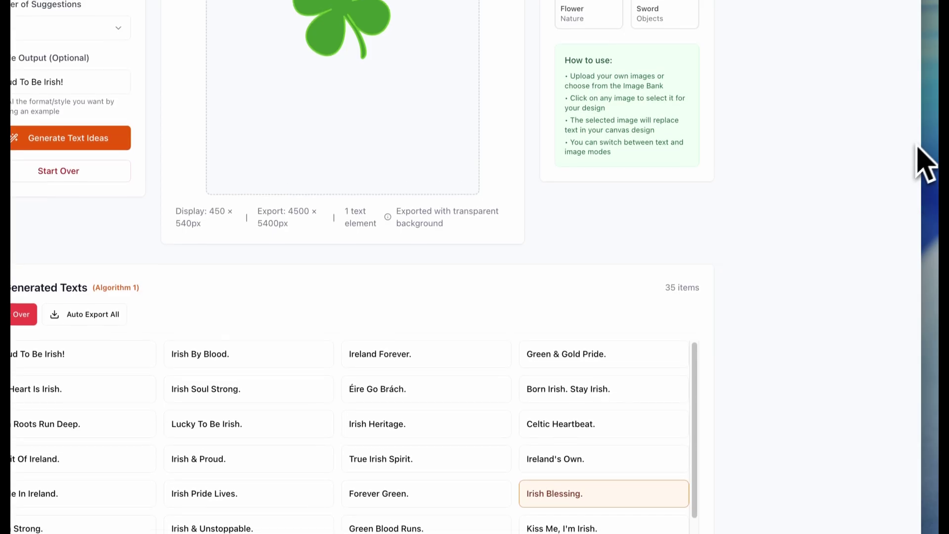
scroll(929, 141, up, 2)
Preview more slogans such as 'Ireland Forever.' and 'Éire Go Brách.', ending on 'Irish Soul Strong.'
click(593, 489)
click(593, 461)
click(462, 411)
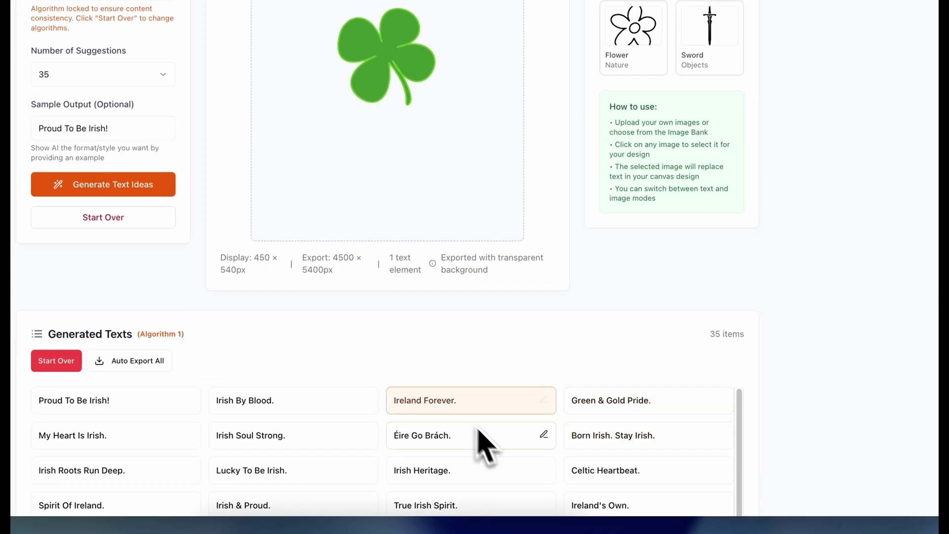
click(525, 472)
click(518, 441)
click(250, 469)
click(253, 439)
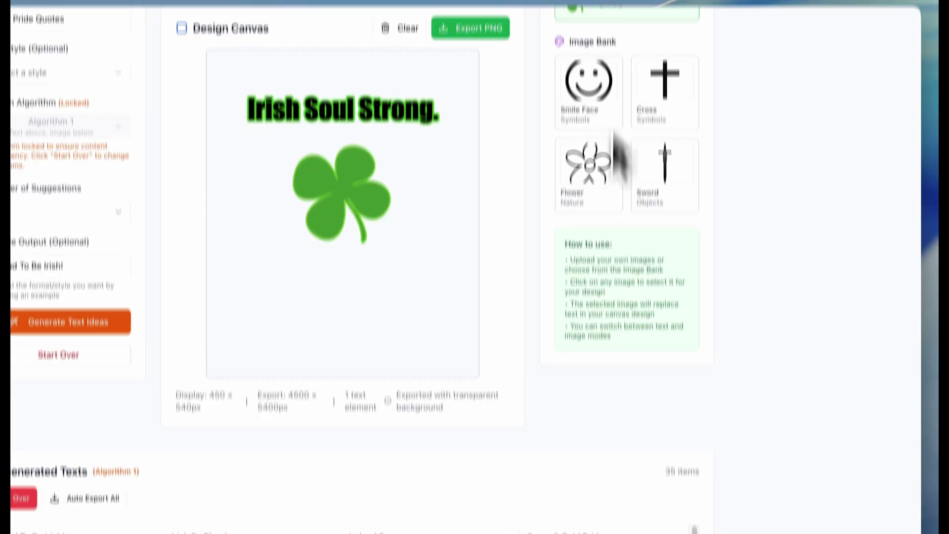
Scroll down to the CSV Export & SEO Tags section and highlight the Printify API Key label
scroll(744, 385, down, 15)
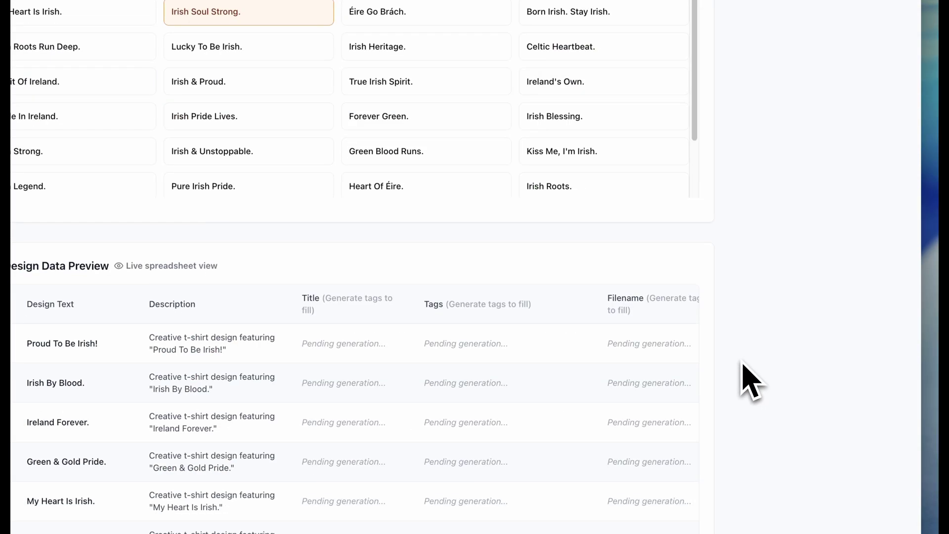
scroll(745, 363, down, 15)
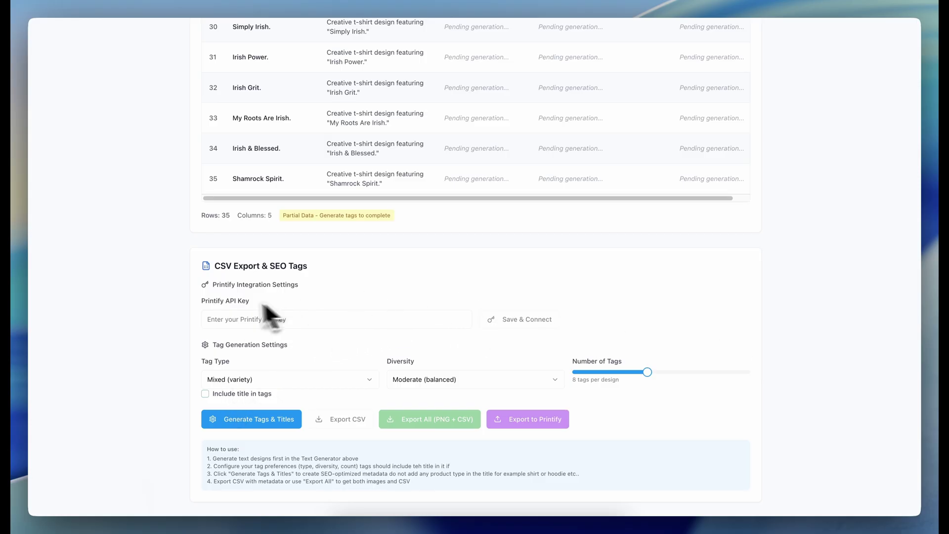
drag(203, 300, 274, 301)
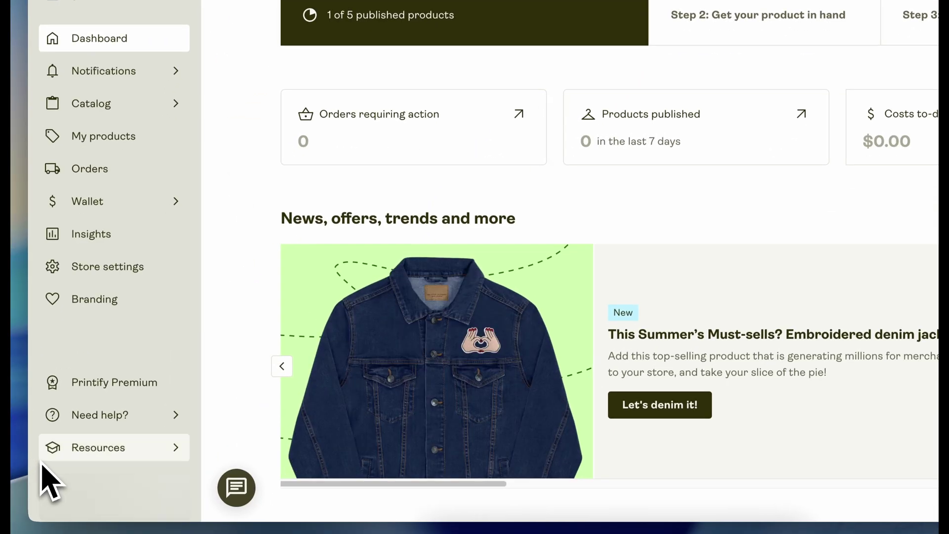
Go to Printify's Connections page through the account menu to view the API tokens
click(131, 501)
click(281, 433)
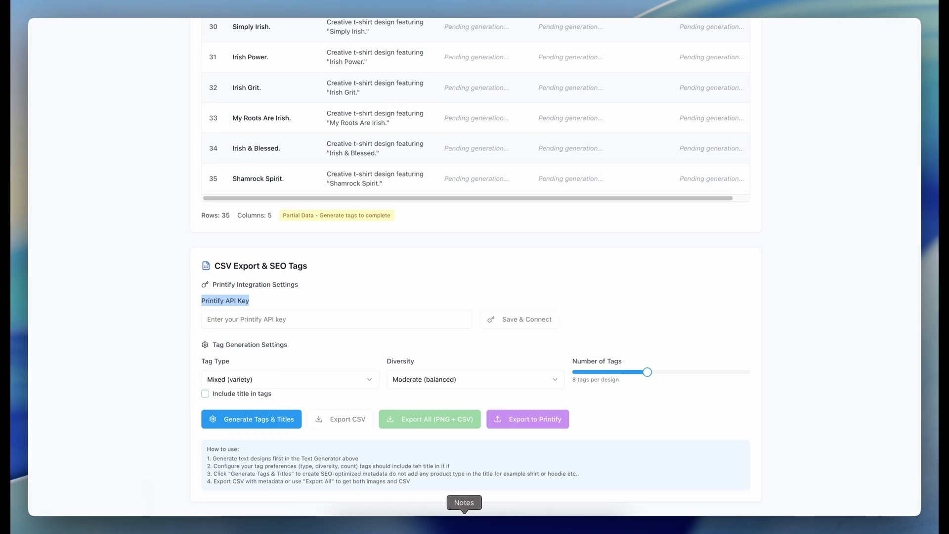
Enter the Printify API key and Save & Connect to the Printify shop
click(453, 292)
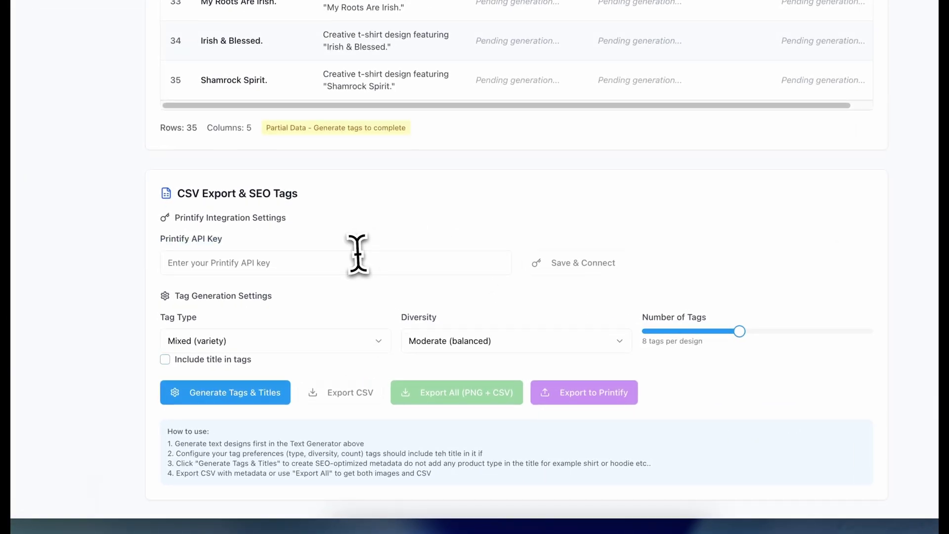
click(358, 256)
click(585, 265)
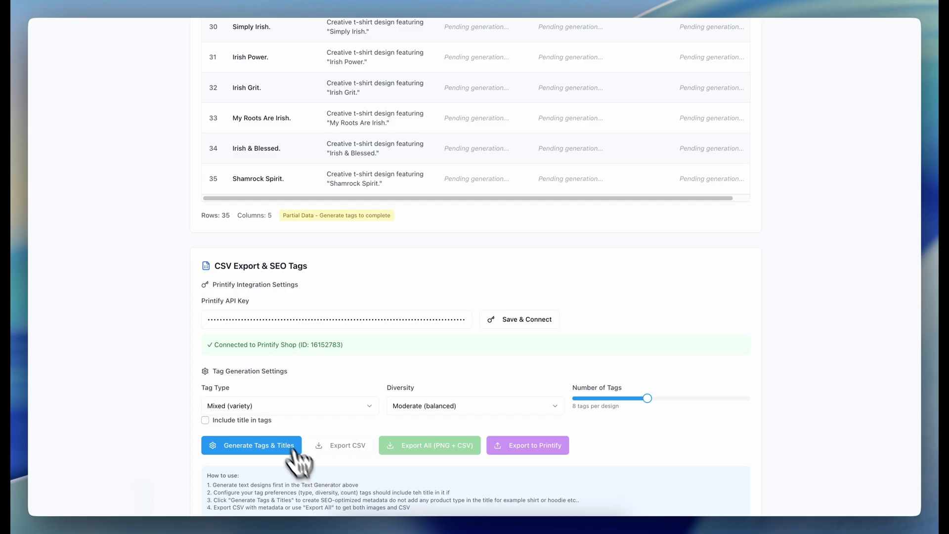
Set tag type to Short-tail, diversity to Limited (focused), and 3 tags per design
click(231, 410)
click(241, 428)
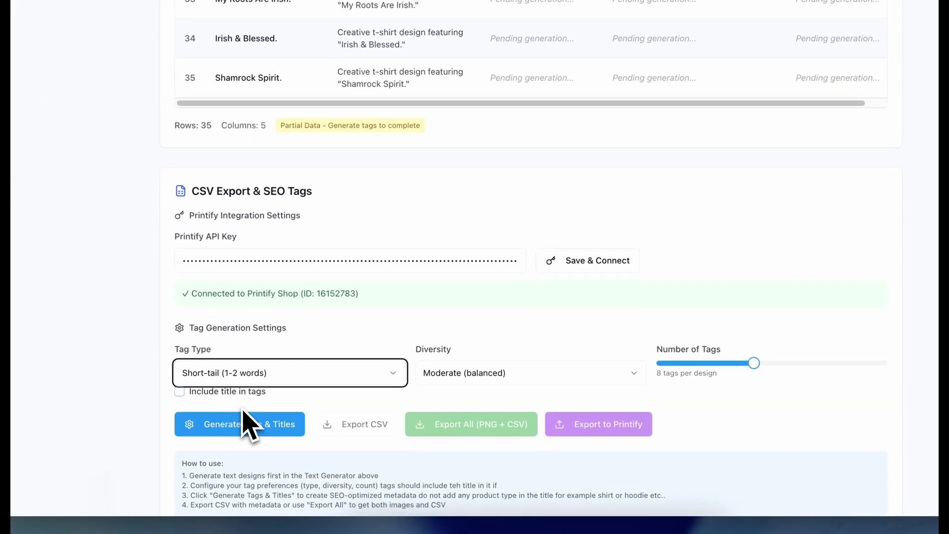
click(476, 376)
click(502, 393)
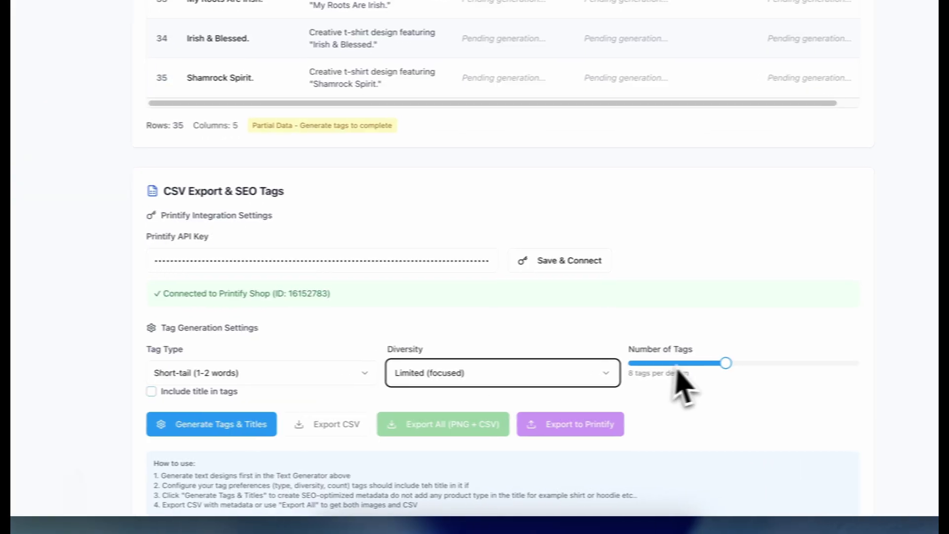
click(612, 369)
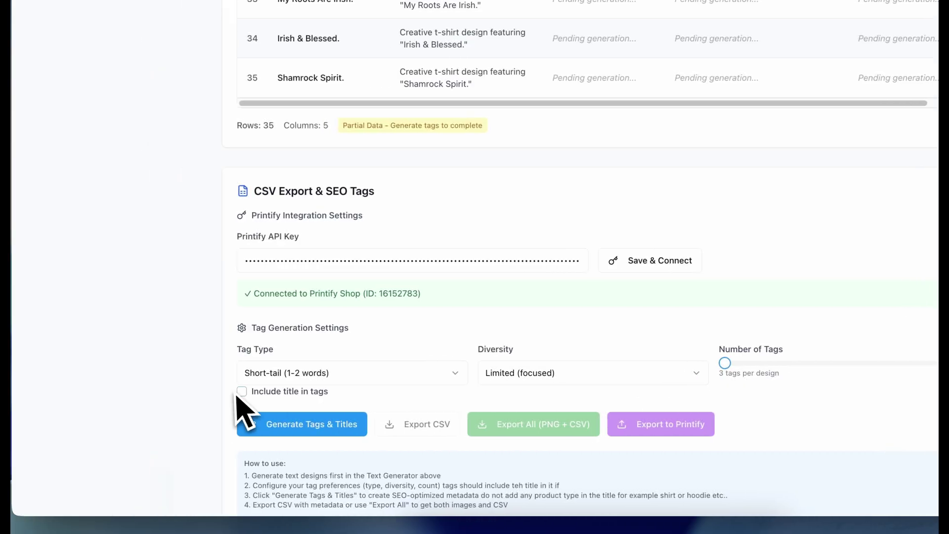
Generate SEO titles, tags and PNG filenames for all 35 designs and review the preview
click(281, 424)
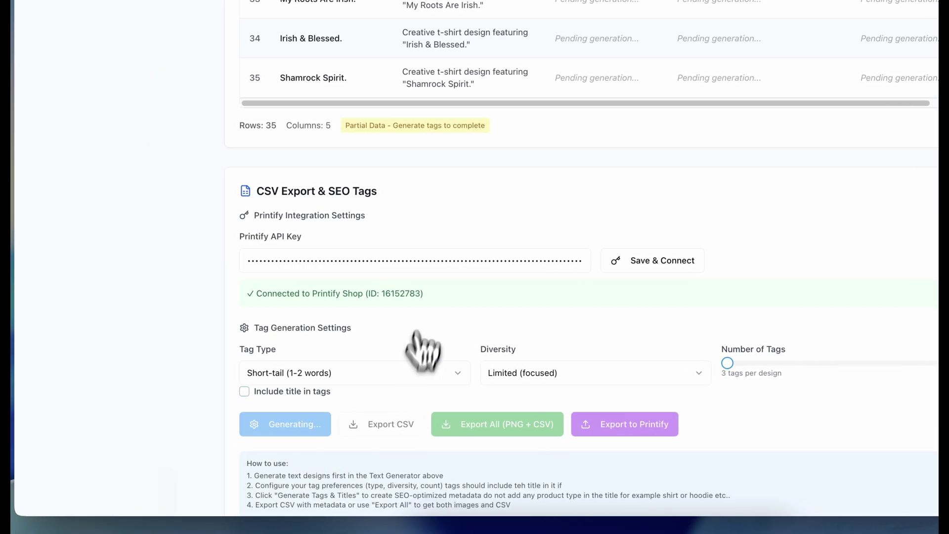
scroll(445, 326, up, 5)
scroll(461, 301, up, 15)
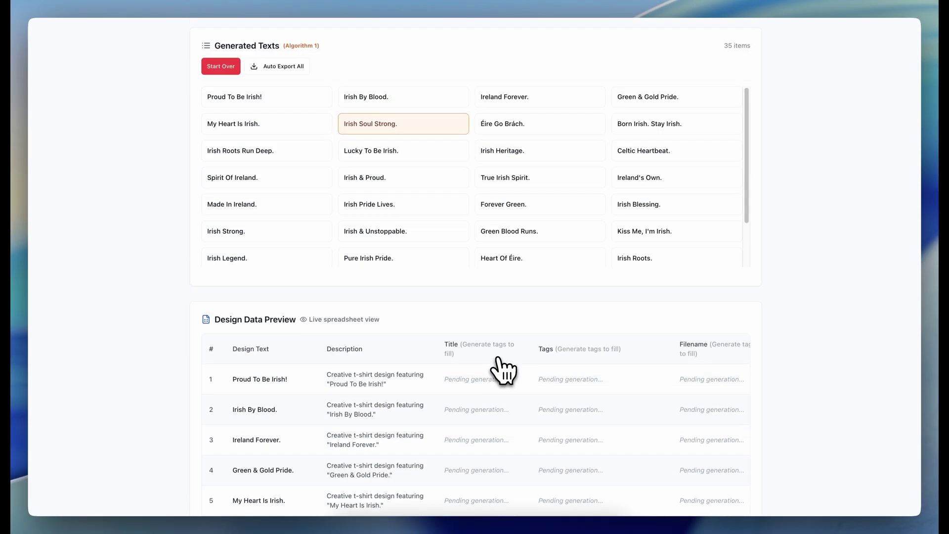
scroll(501, 368, down, 4)
scroll(502, 375, up, 10)
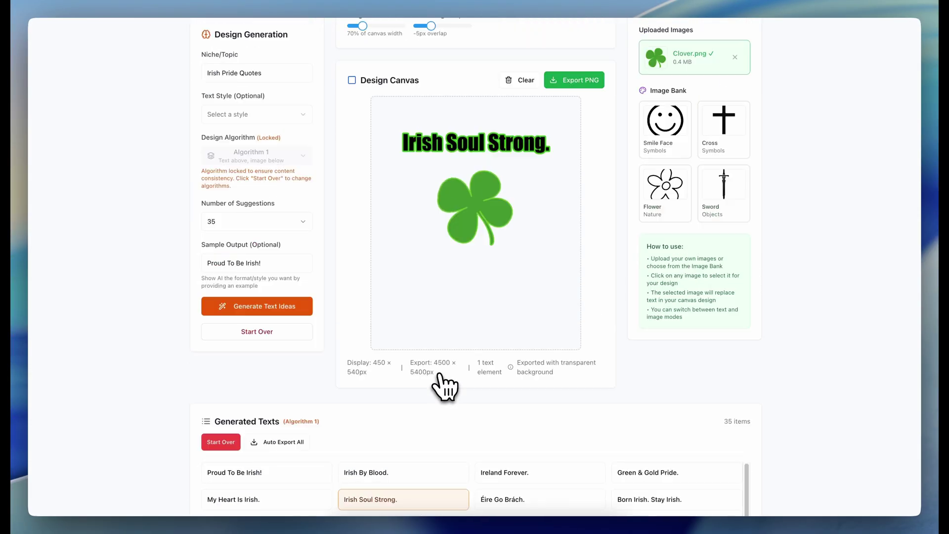
scroll(475, 336, down, 5)
scroll(480, 357, down, 3)
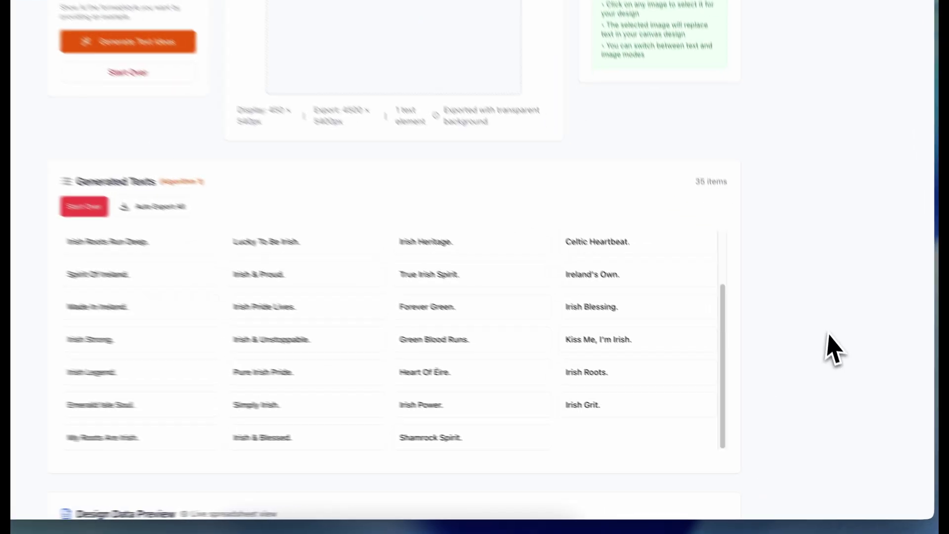
scroll(741, 370, down, 20)
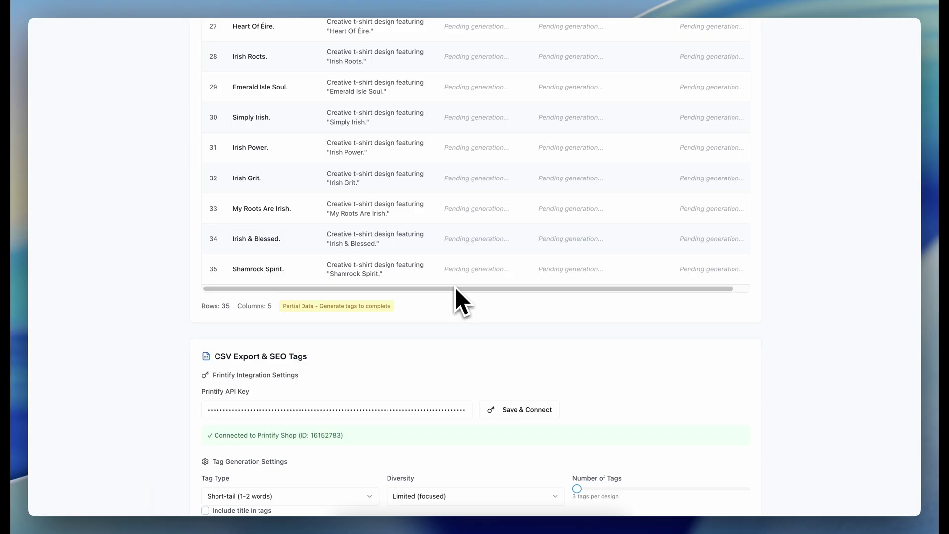
scroll(657, 409, down, 1)
scroll(662, 420, down, 3)
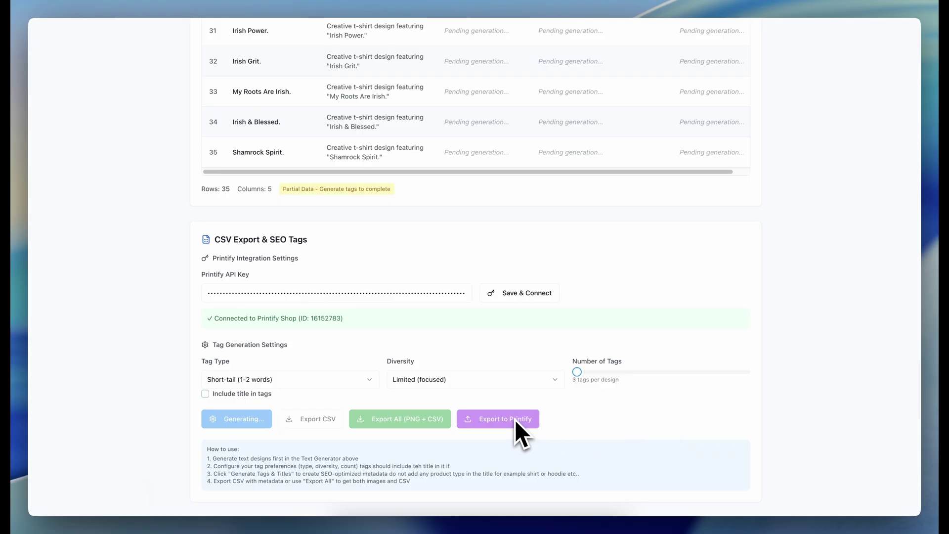
scroll(529, 420, up, 1)
scroll(553, 422, up, 1)
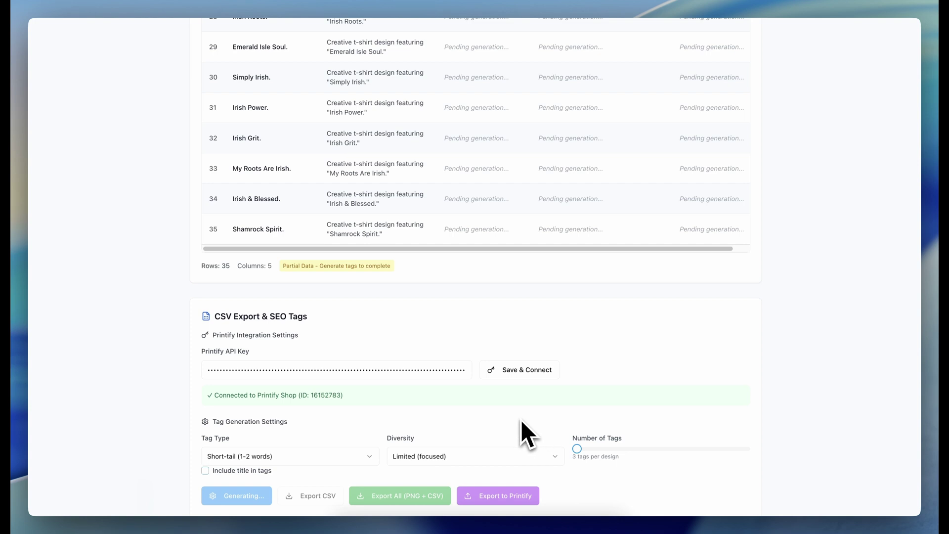
scroll(523, 423, up, 6)
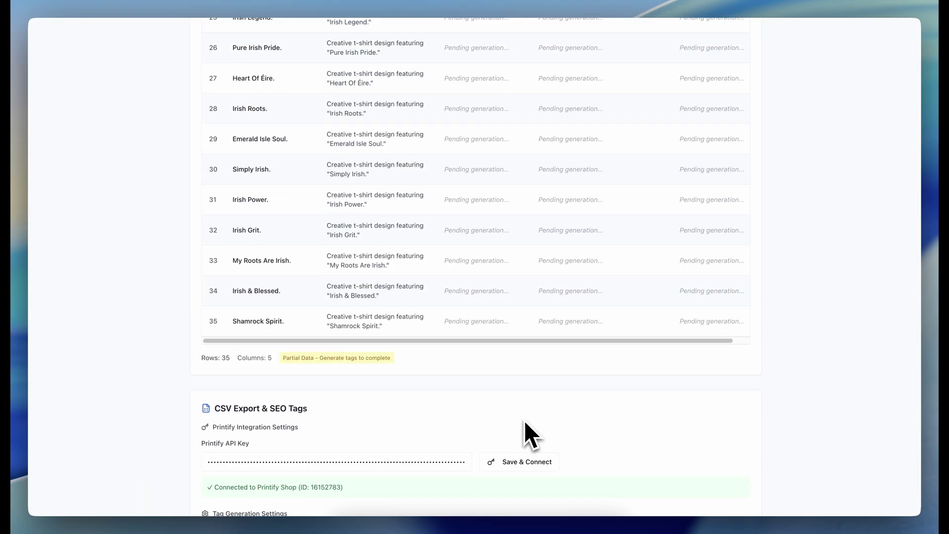
scroll(525, 426, up, 15)
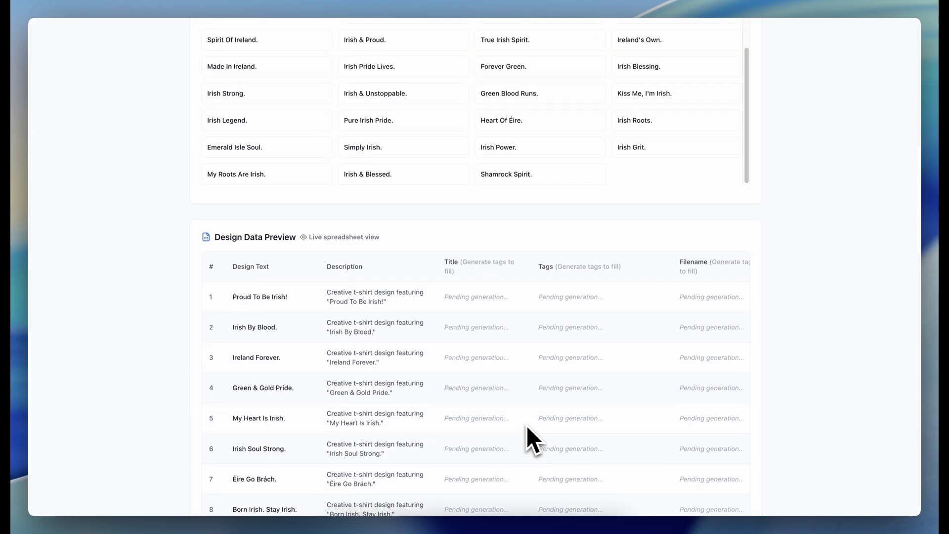
scroll(526, 426, down, 12)
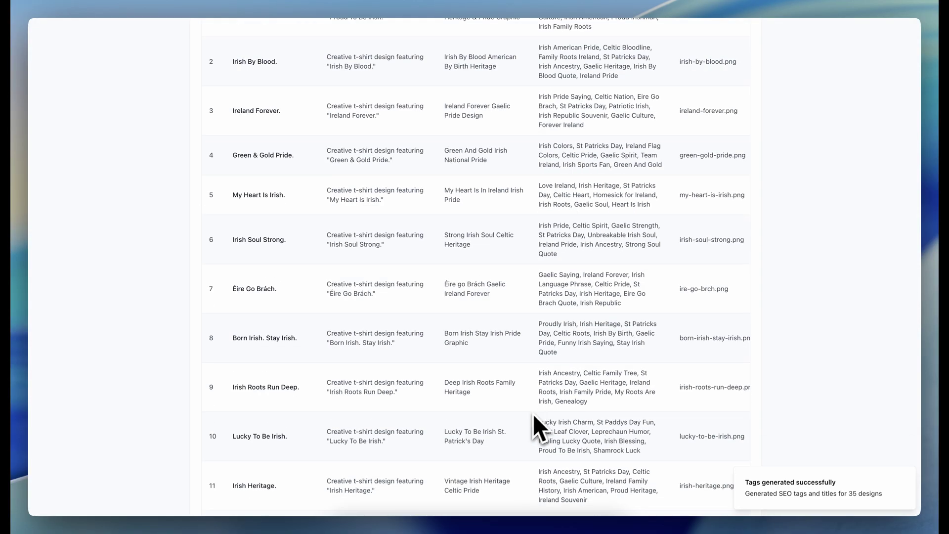
scroll(588, 352, down, 10)
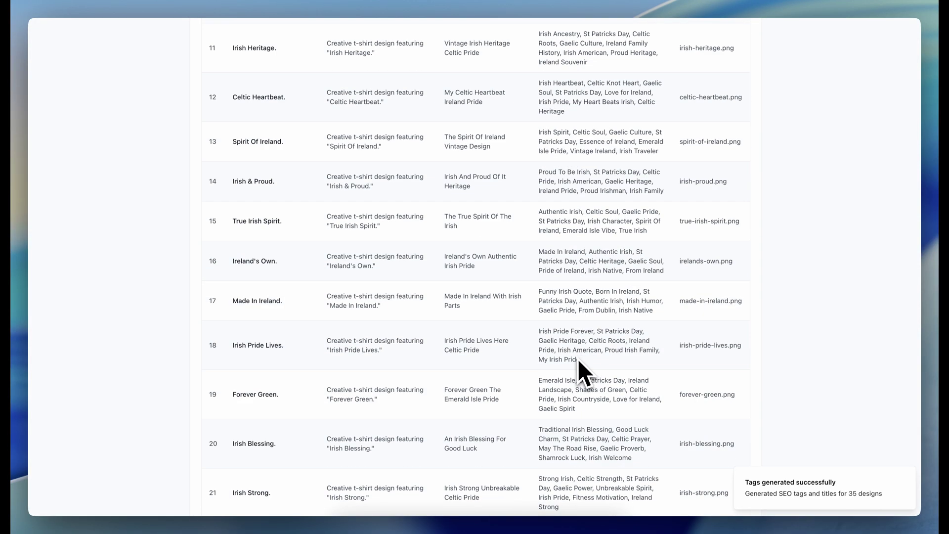
scroll(583, 361, down, 7)
scroll(602, 359, down, 3)
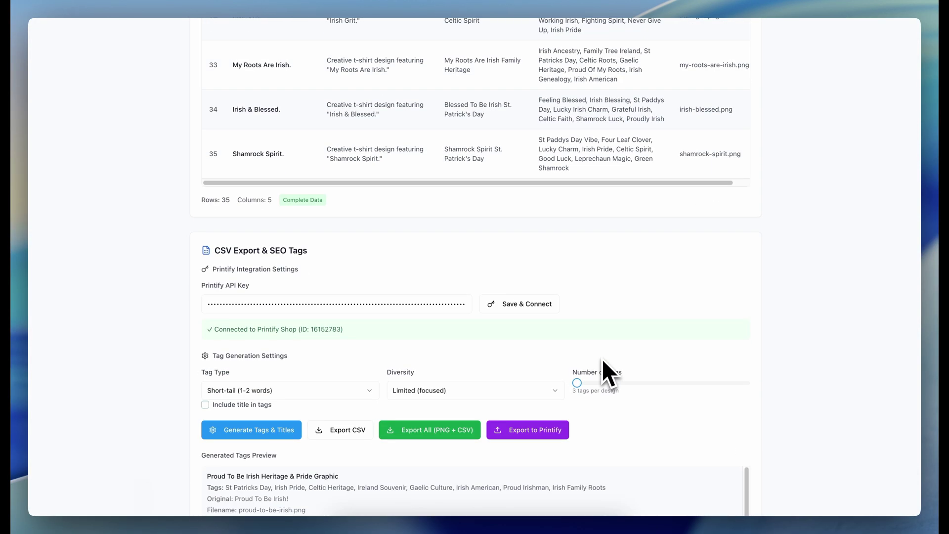
scroll(591, 200, right, 2)
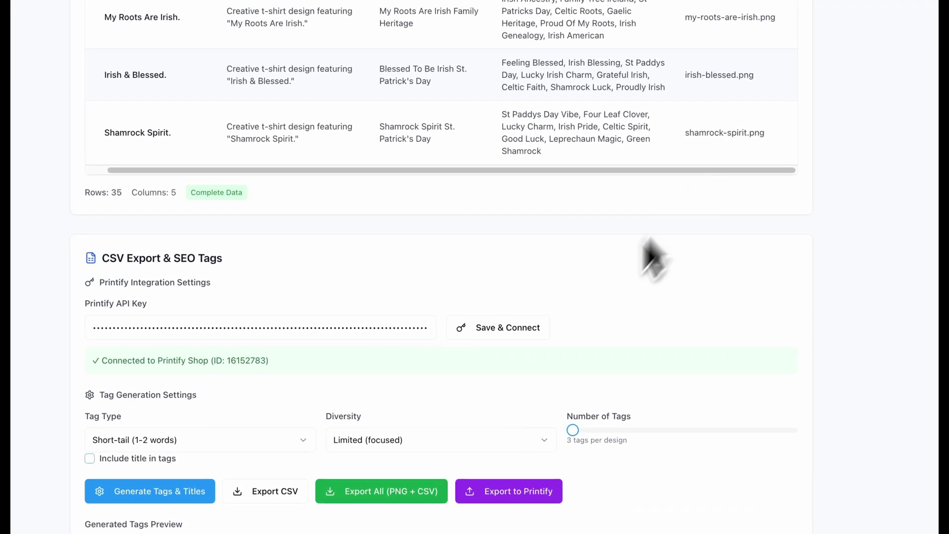
scroll(502, 354, up, 15)
scroll(437, 321, up, 15)
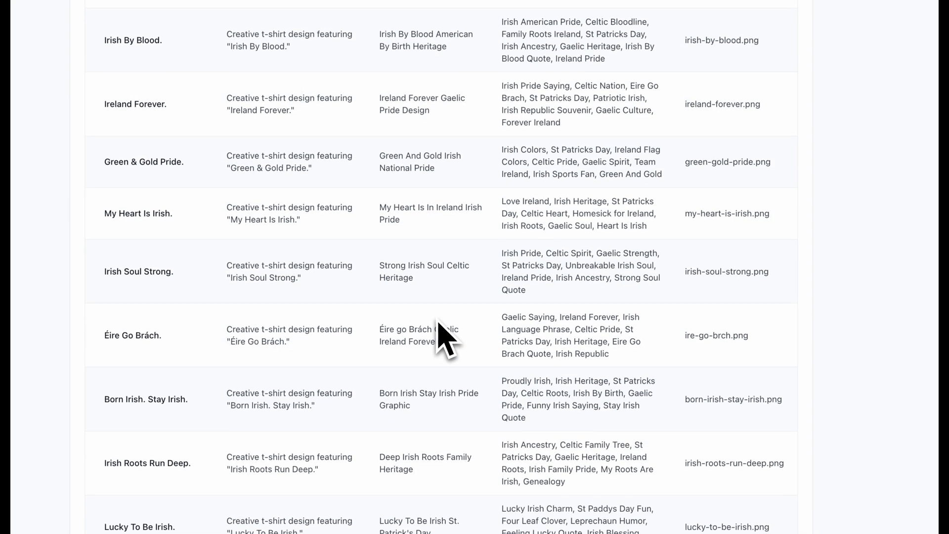
scroll(532, 354, down, 2)
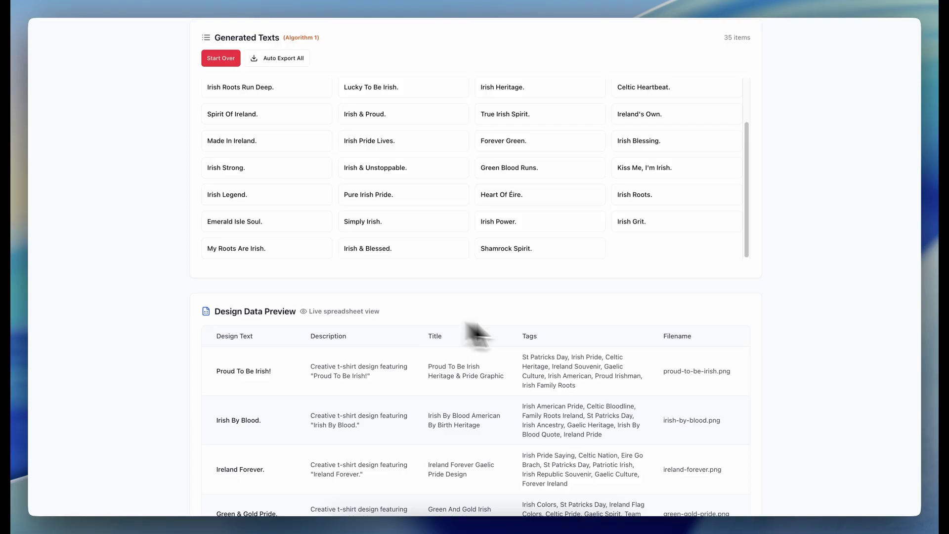
drag(933, 154, 928, 519)
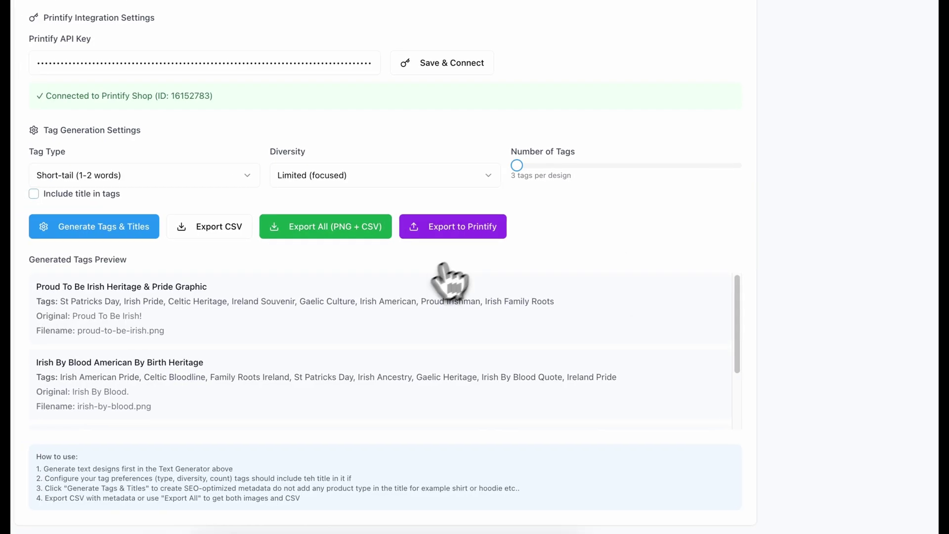
Export all 35 designs to the Printify shop and wait while the images upload
click(476, 232)
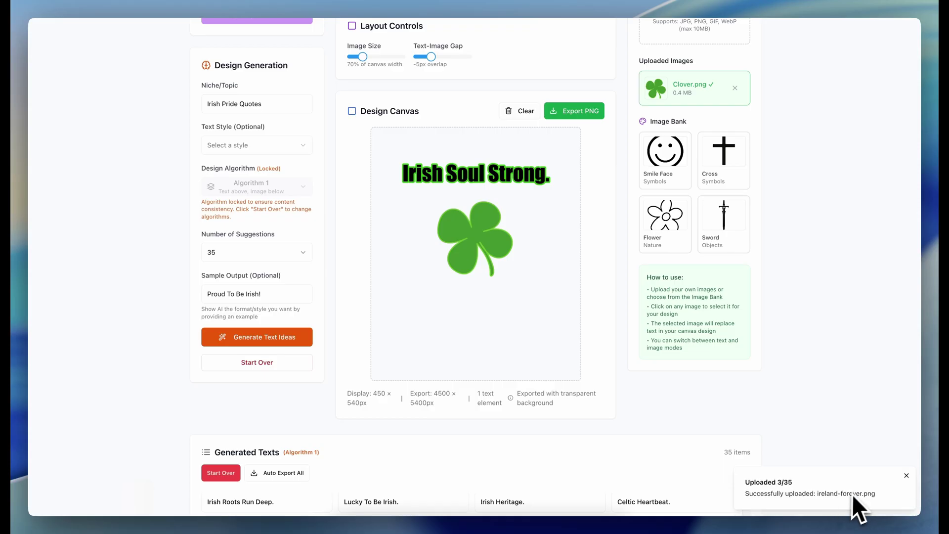
scroll(831, 469, down, 5)
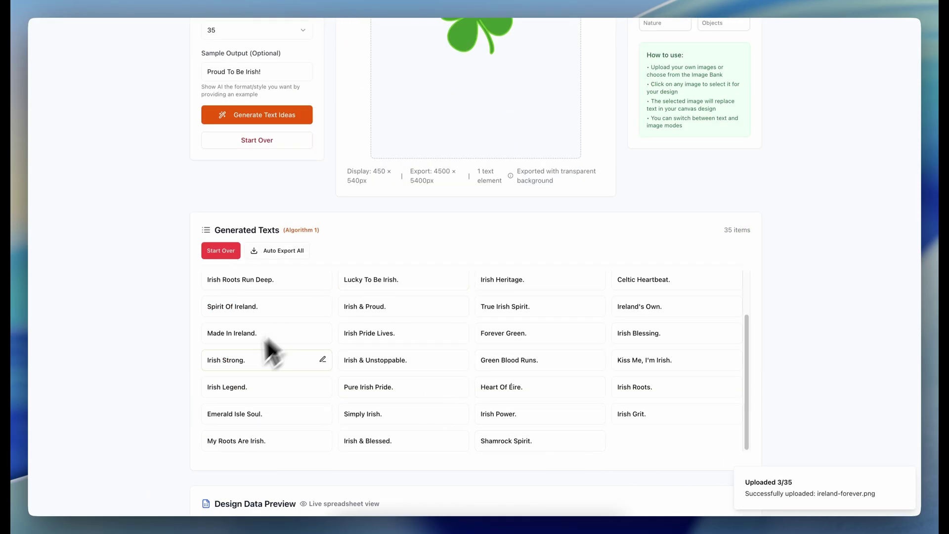
scroll(254, 322, up, 2)
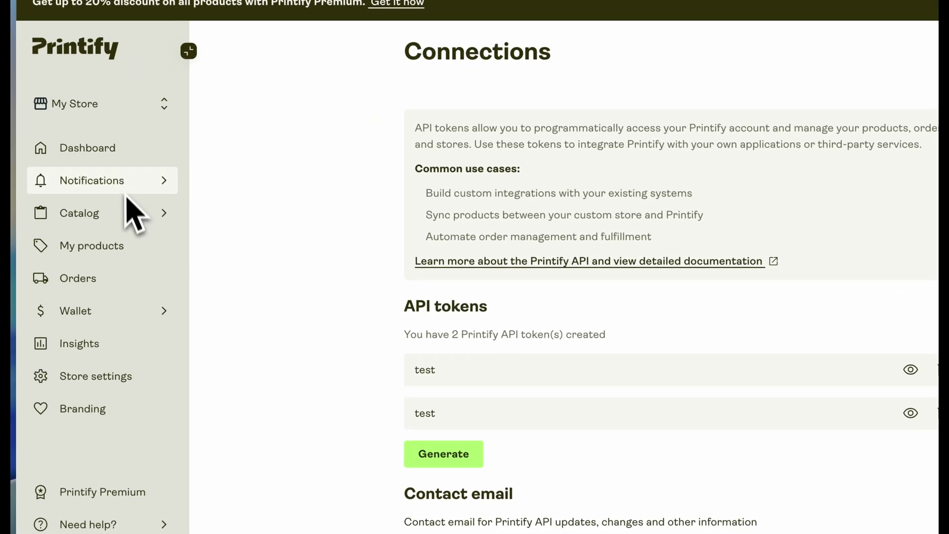
Start designing a Unisex Heavy Cotton Tee from the Catalog's Men's T-shirts
click(41, 226)
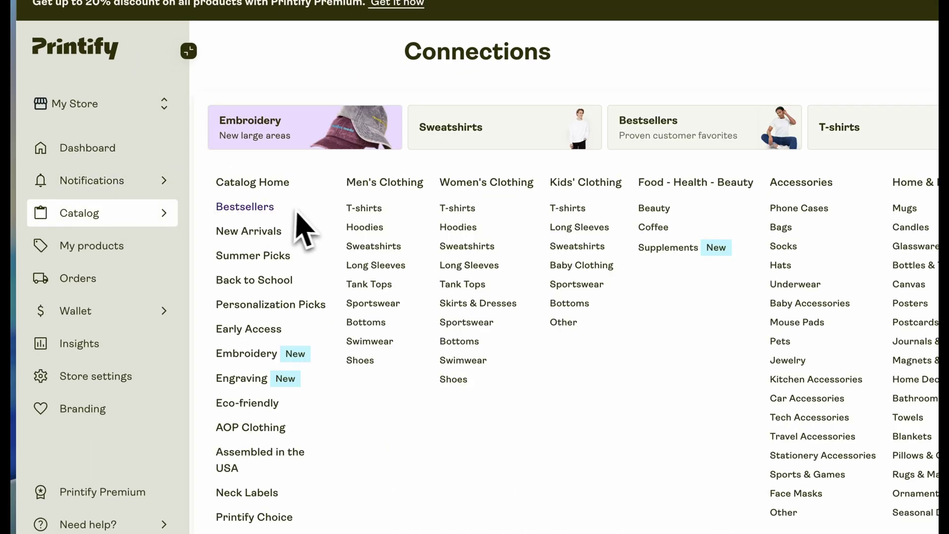
click(380, 213)
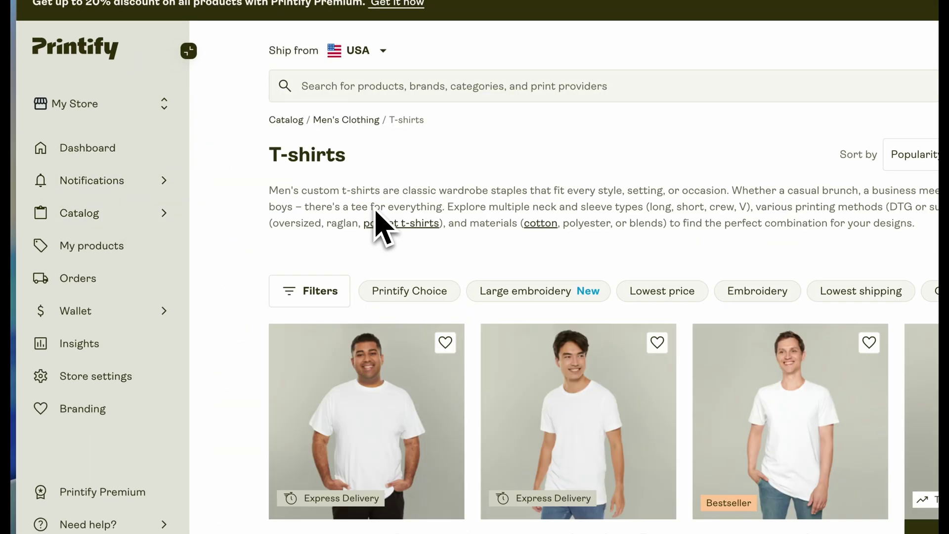
scroll(435, 392, down, 2)
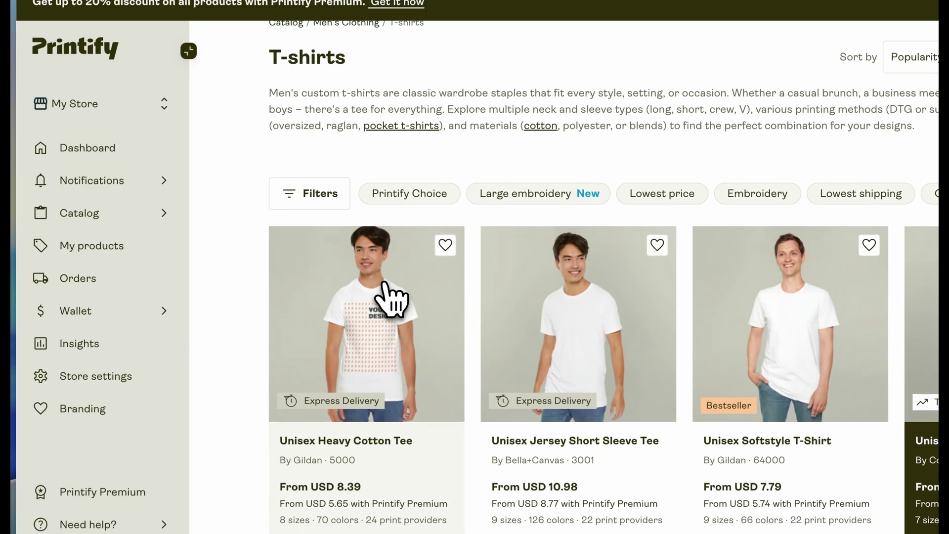
click(386, 299)
scroll(593, 346, down, 4)
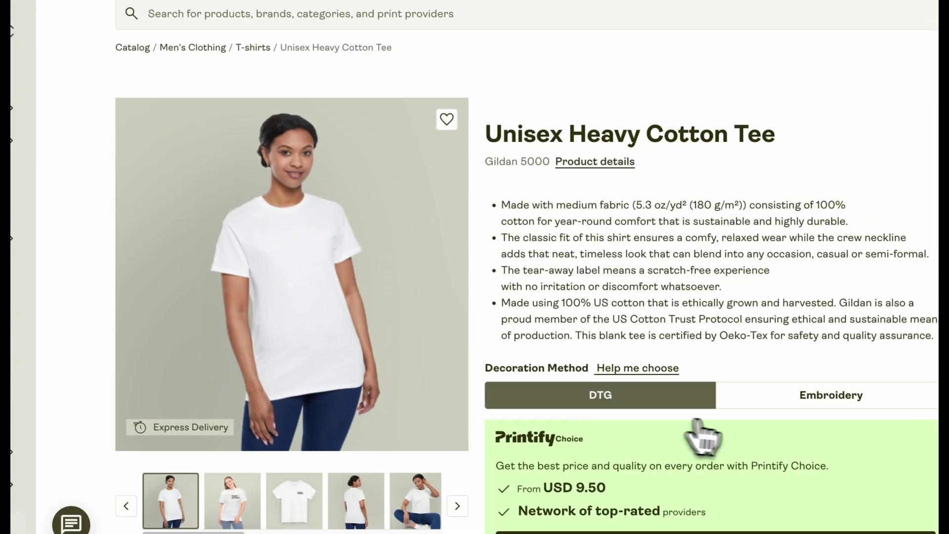
click(725, 415)
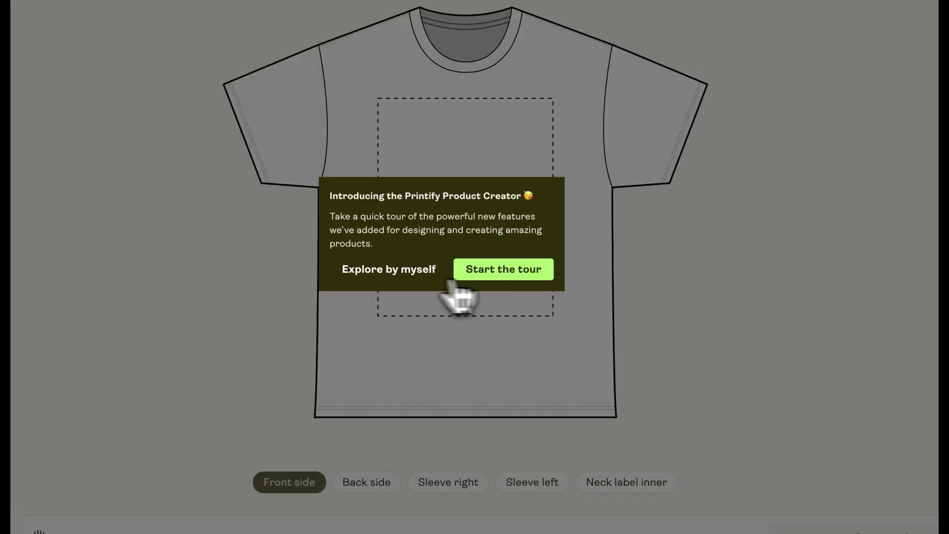
Dismiss the product creator tour and tips, then show the uploaded Irish designs in My library
click(398, 273)
click(30, 479)
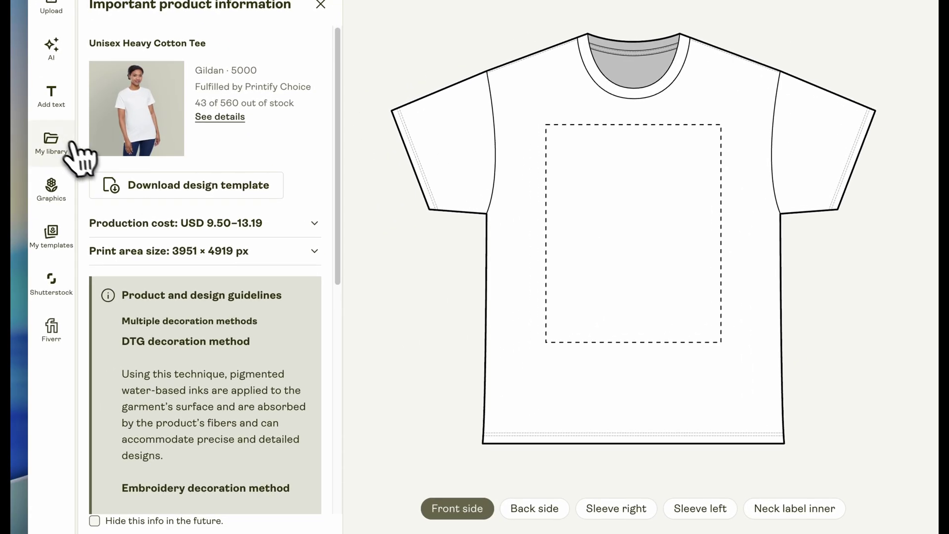
click(72, 149)
scroll(225, 420, down, 4)
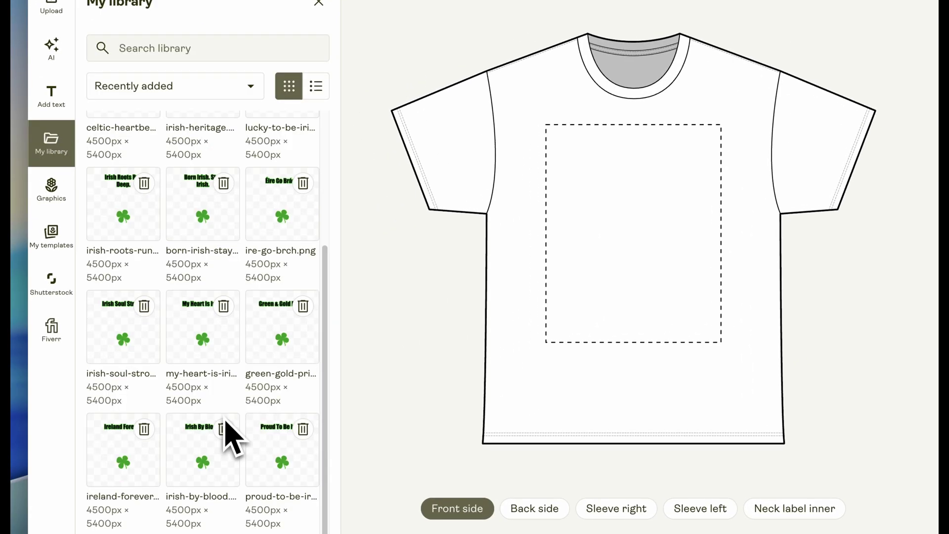
scroll(213, 356, up, 4)
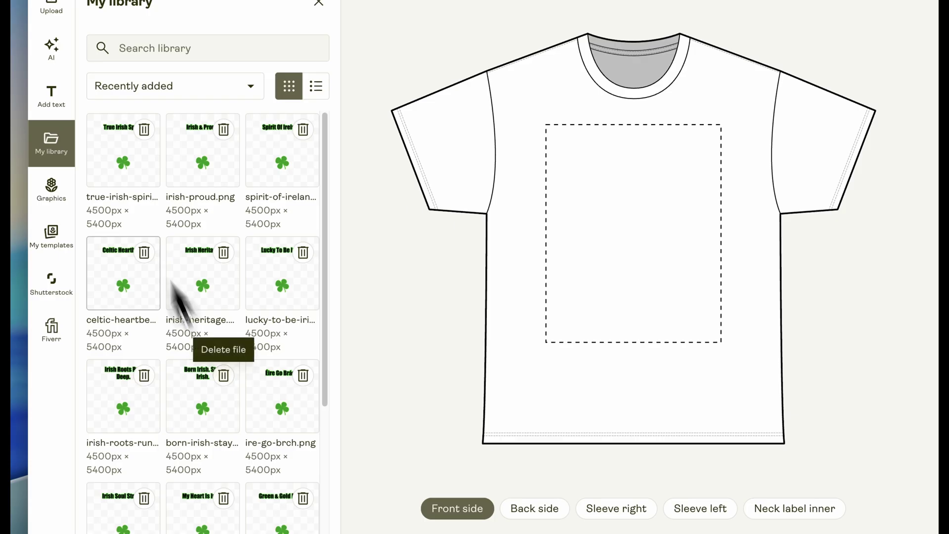
Add true-irish-spirit.png from My library to the tee front and nudge it up and left
click(109, 141)
drag(625, 243, 654, 209)
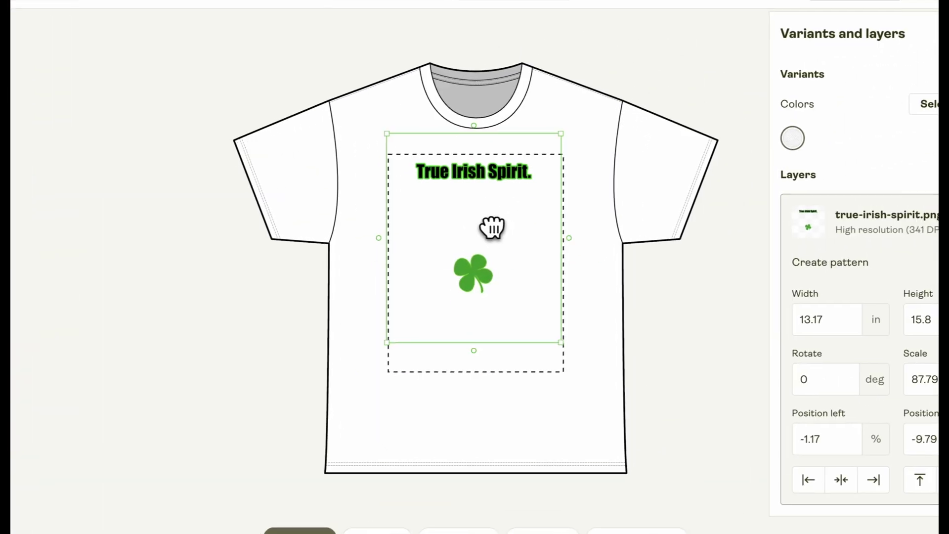
drag(492, 239, 486, 233)
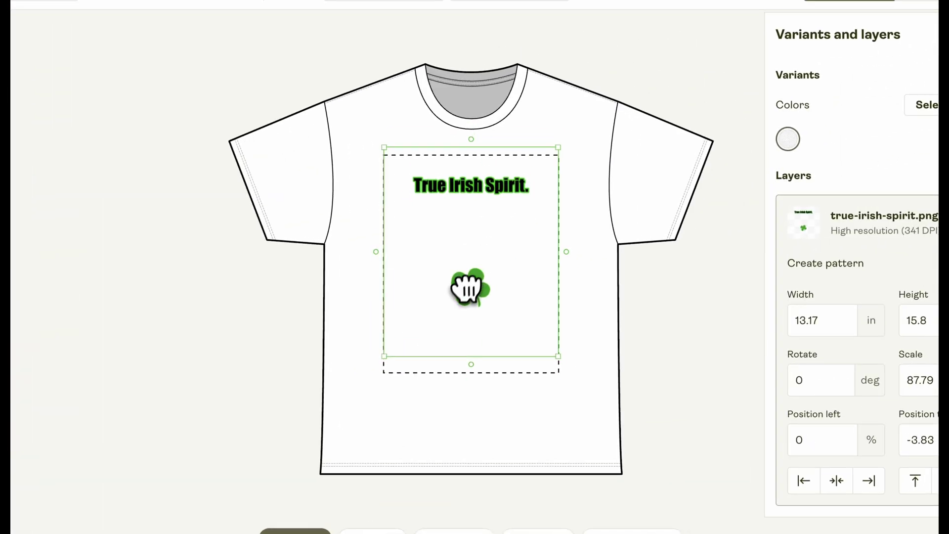
Enlarge the design to 124.17% scale and centre it on the print area at -11.04% top
drag(559, 357, 659, 407)
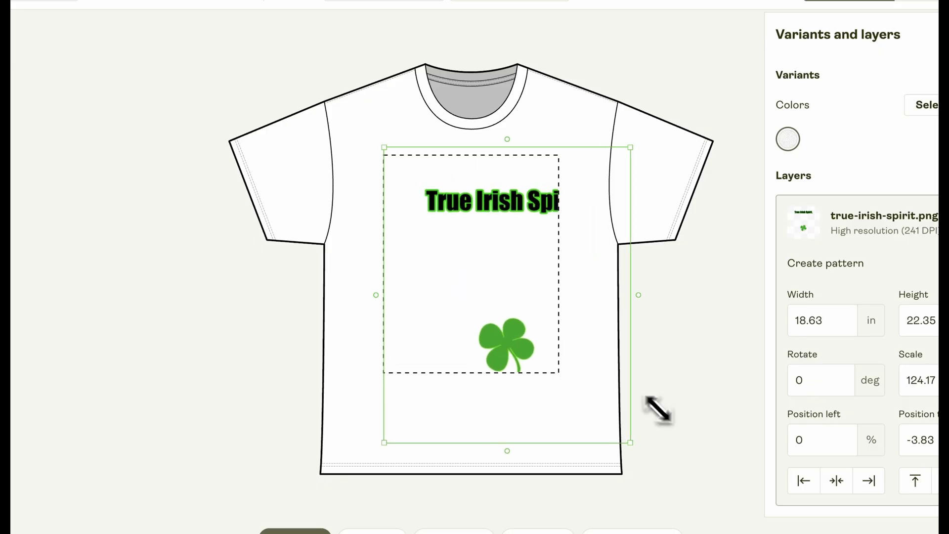
drag(546, 309, 540, 317)
drag(502, 218, 547, 237)
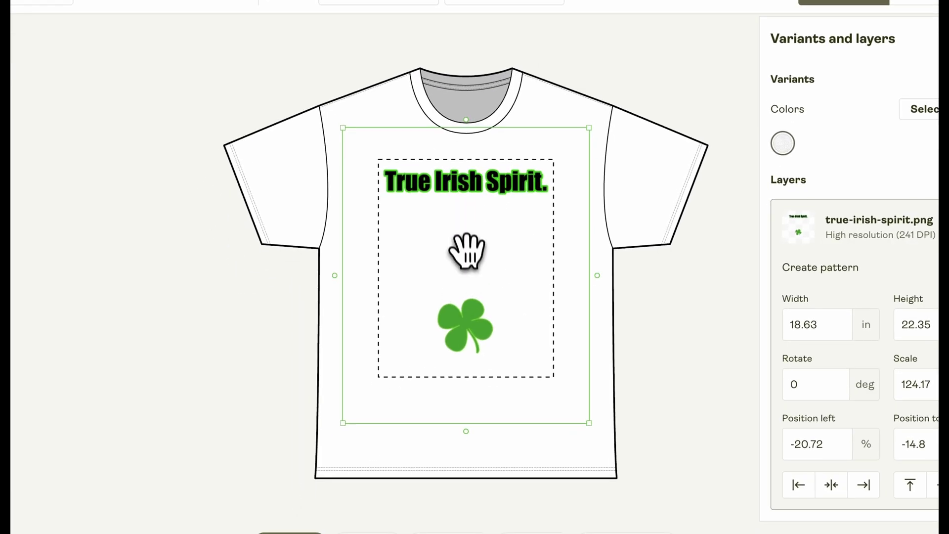
drag(467, 237, 467, 245)
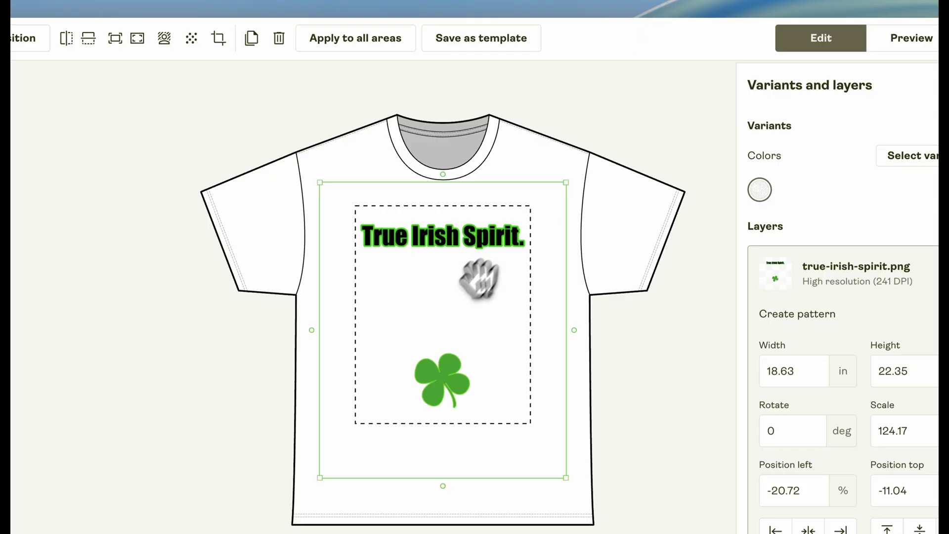
Nudge the design to -19.55% left and -15.74% top, keeping 124.17% scale
drag(434, 272, 452, 301)
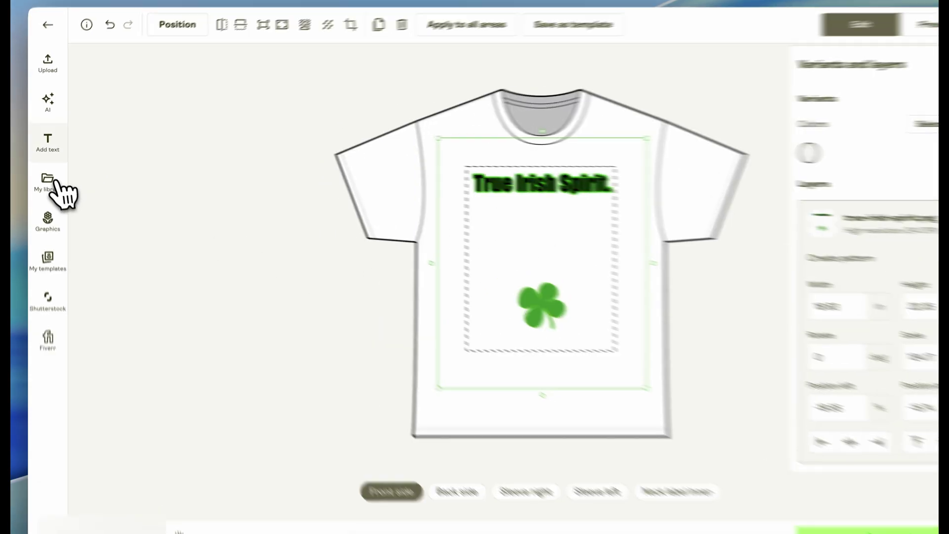
click(46, 176)
click(139, 248)
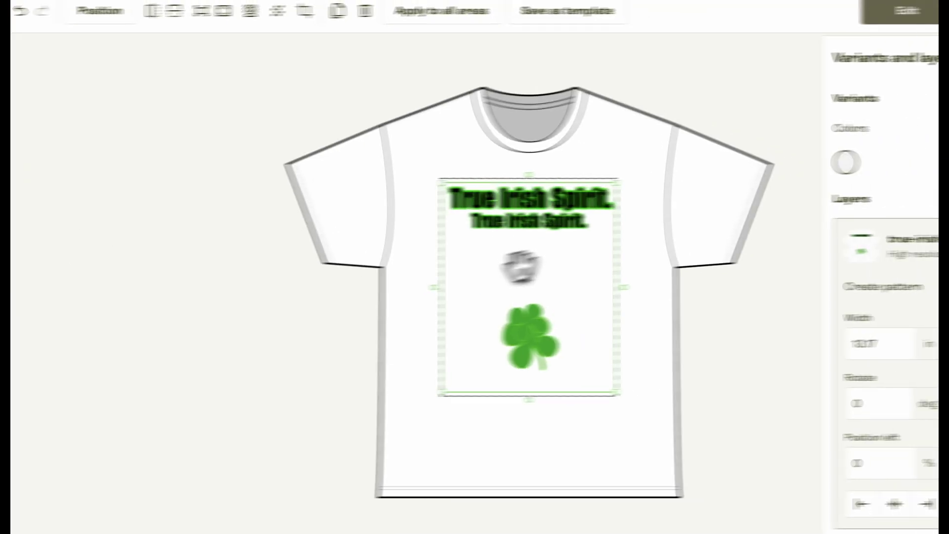
drag(600, 249, 589, 313)
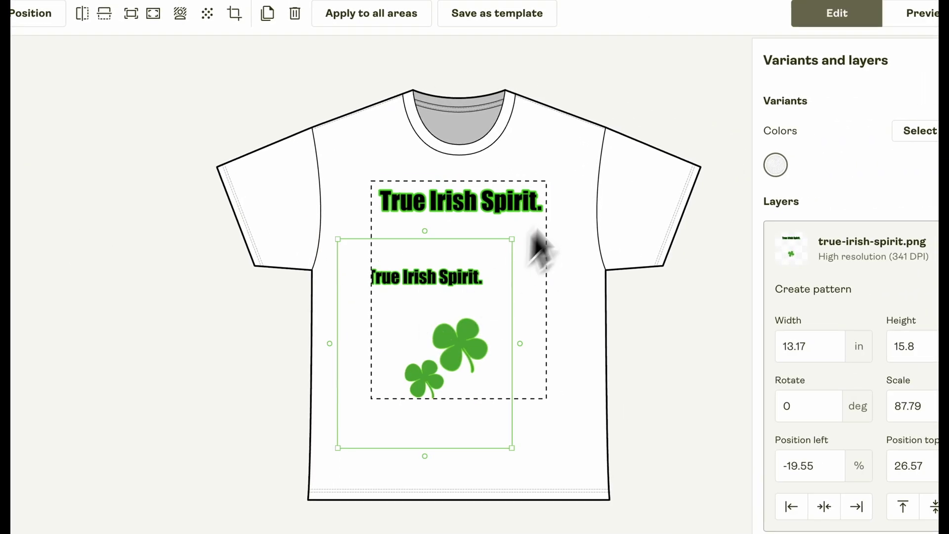
key(Delete)
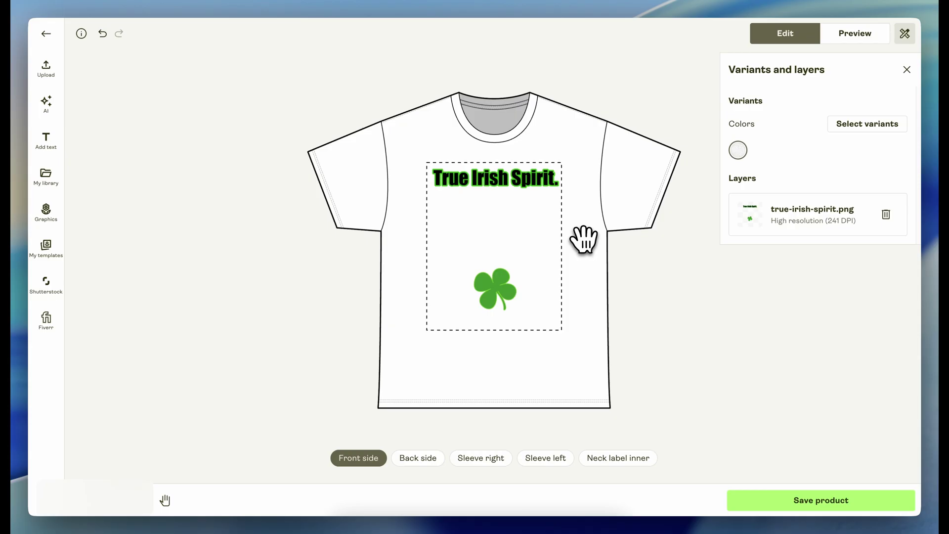
click(499, 270)
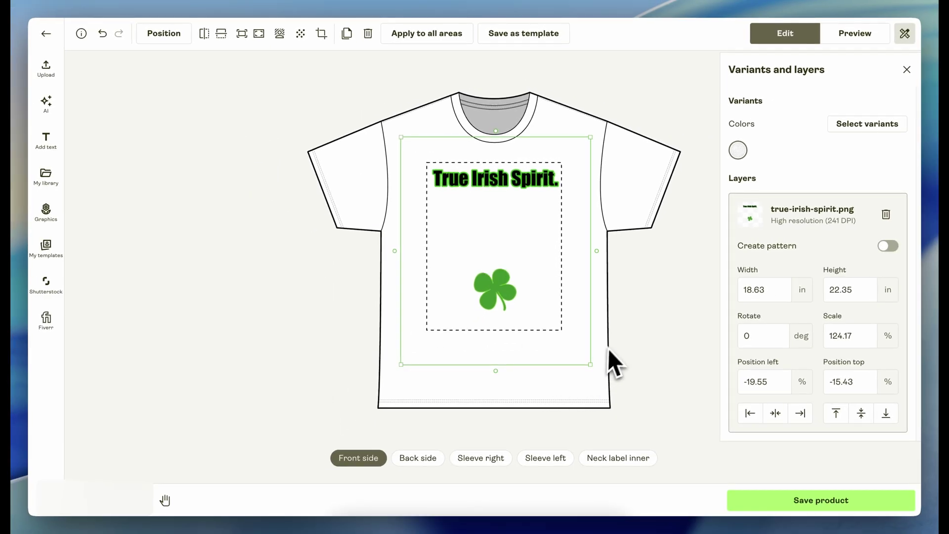
scroll(553, 349, down, 5)
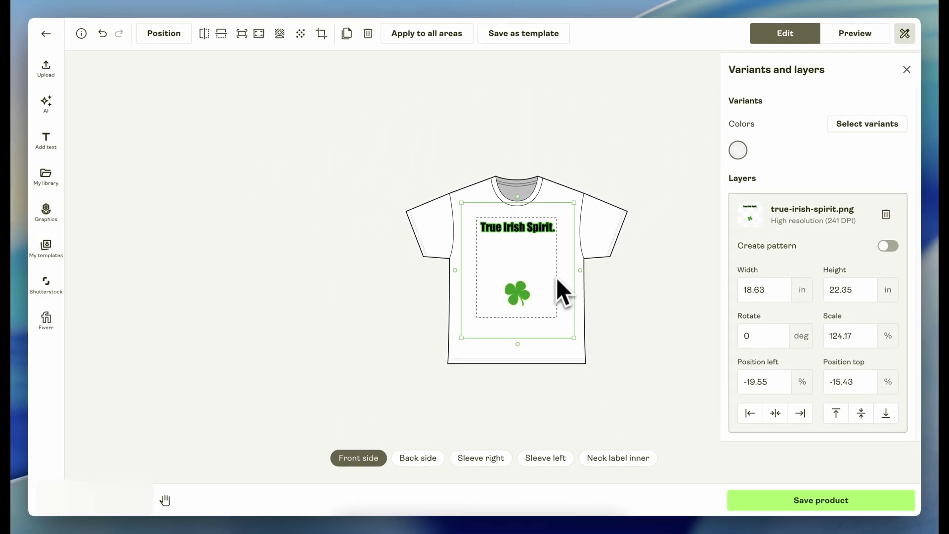
scroll(558, 270, up, 5)
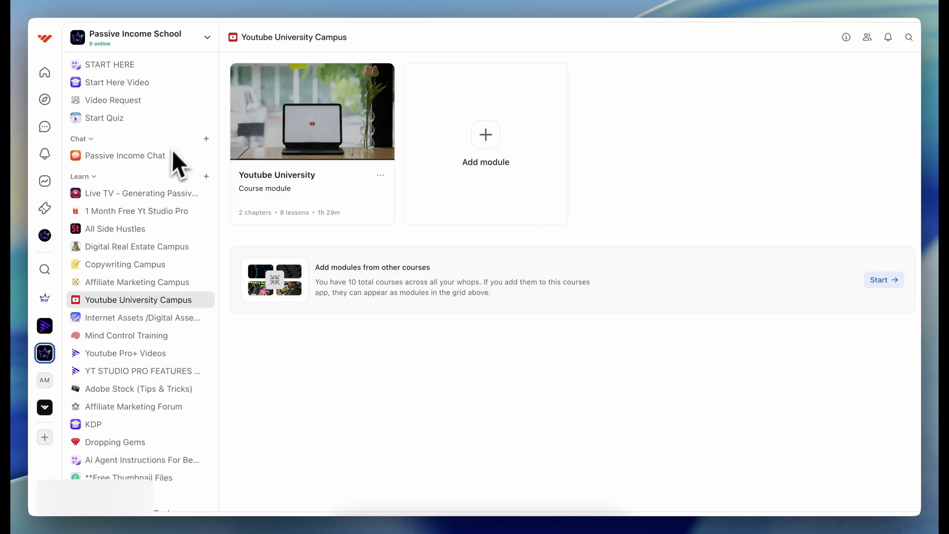
Scroll down the Whop sidebar and select the Ai Design Sensei channel
scroll(173, 155, down, 5)
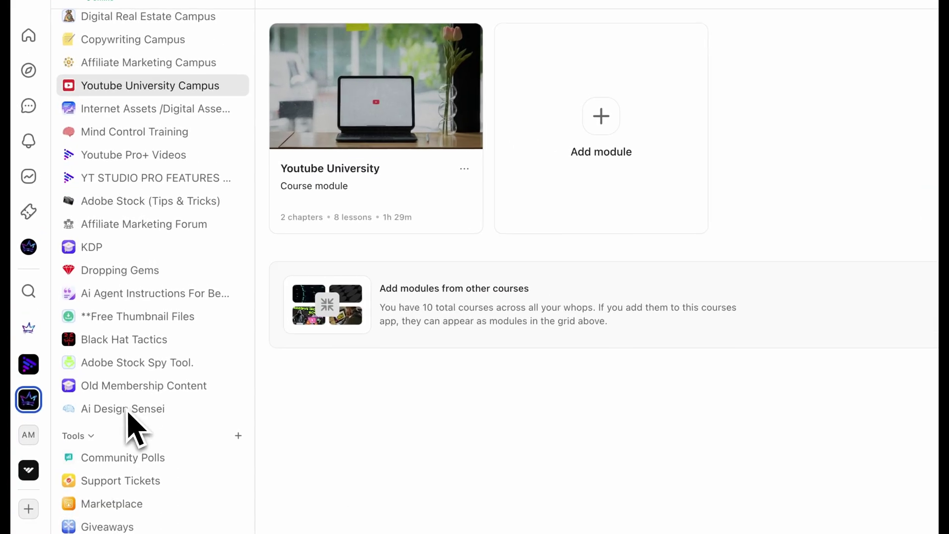
click(121, 378)
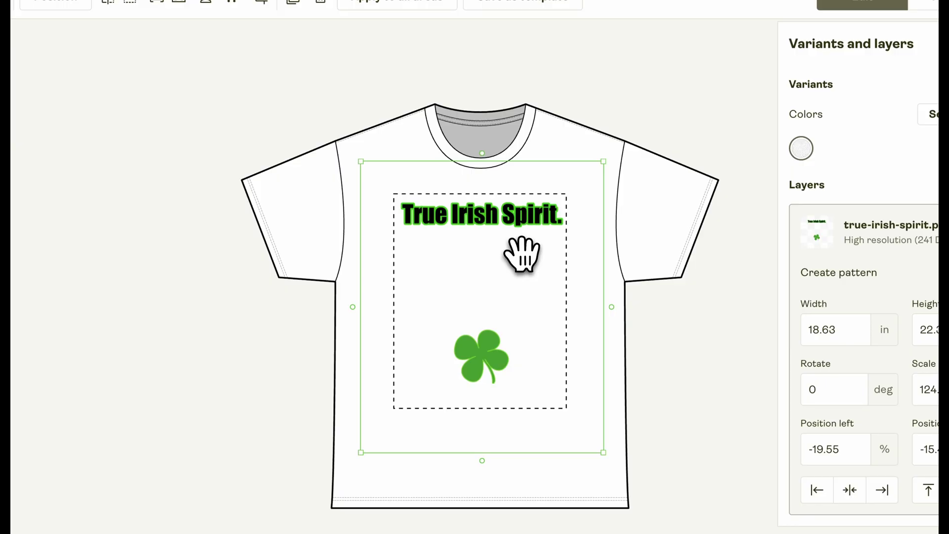
Snap the design to the pink centre guide at -20.72% left, -11.29% top
drag(521, 254, 513, 266)
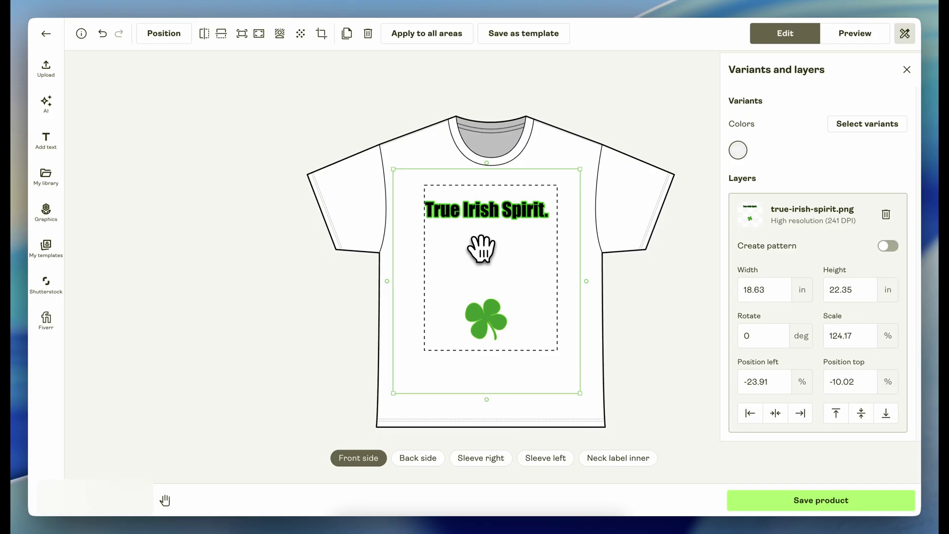
drag(481, 249, 475, 237)
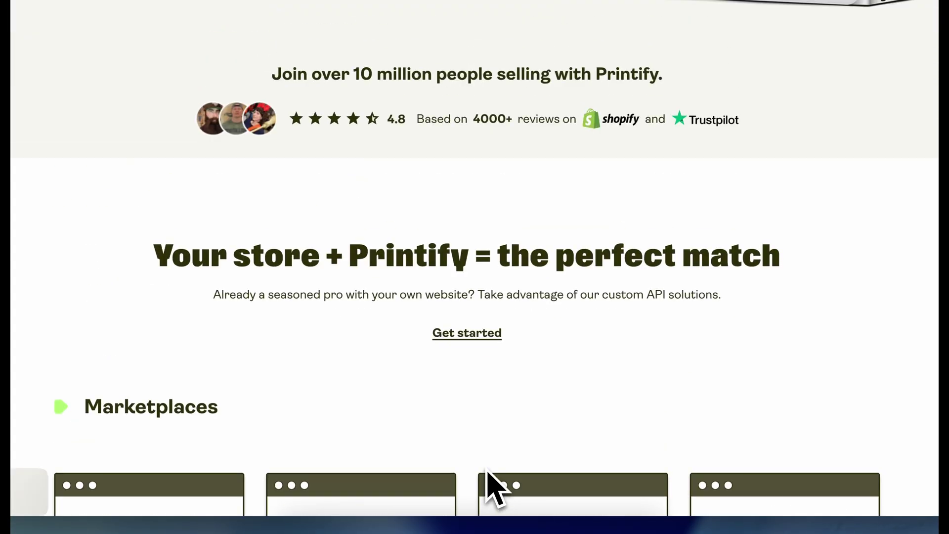
scroll(487, 472, up, 6)
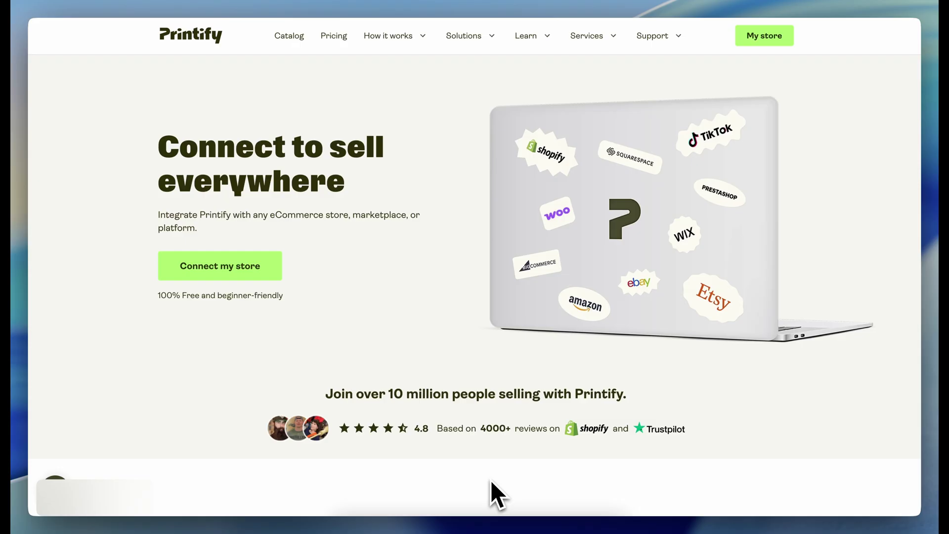
scroll(490, 480, down, 5)
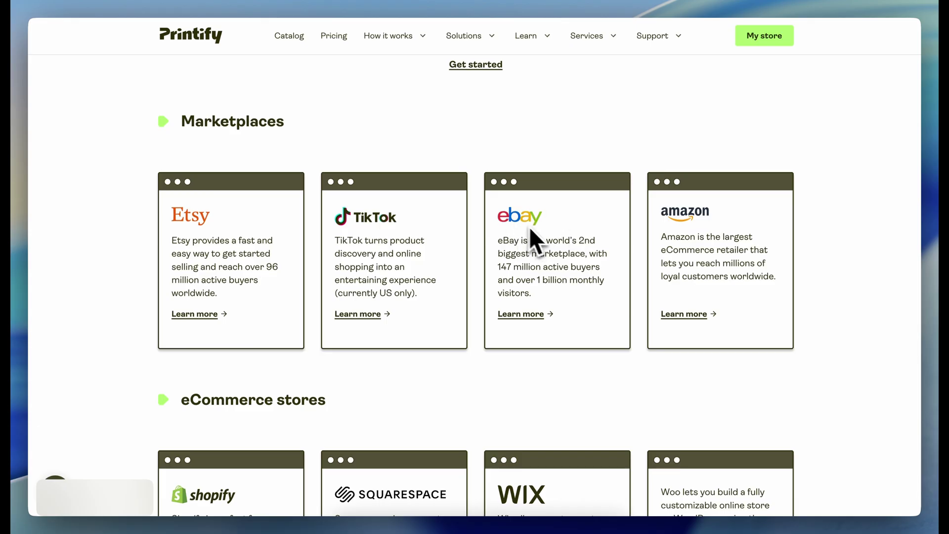
scroll(678, 250, down, 3)
scroll(674, 252, up, 2)
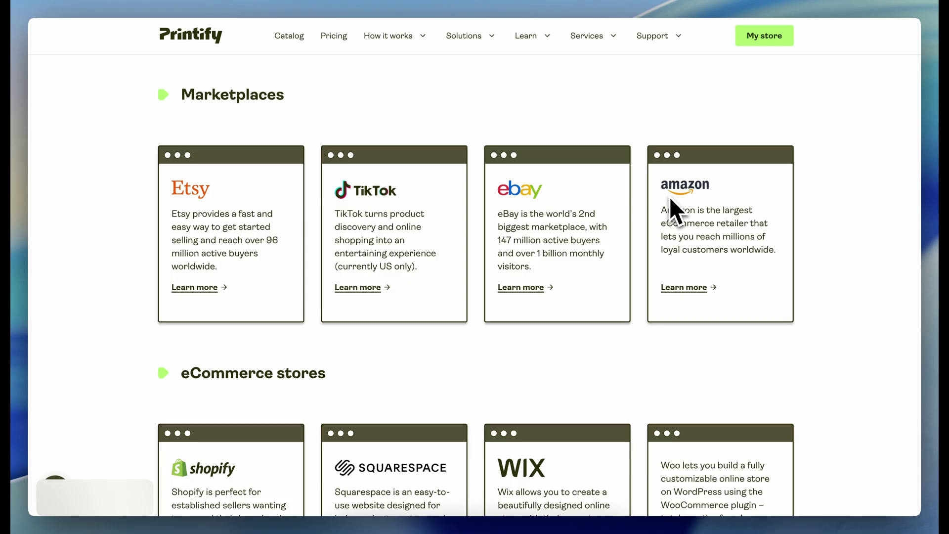
scroll(448, 388, down, 5)
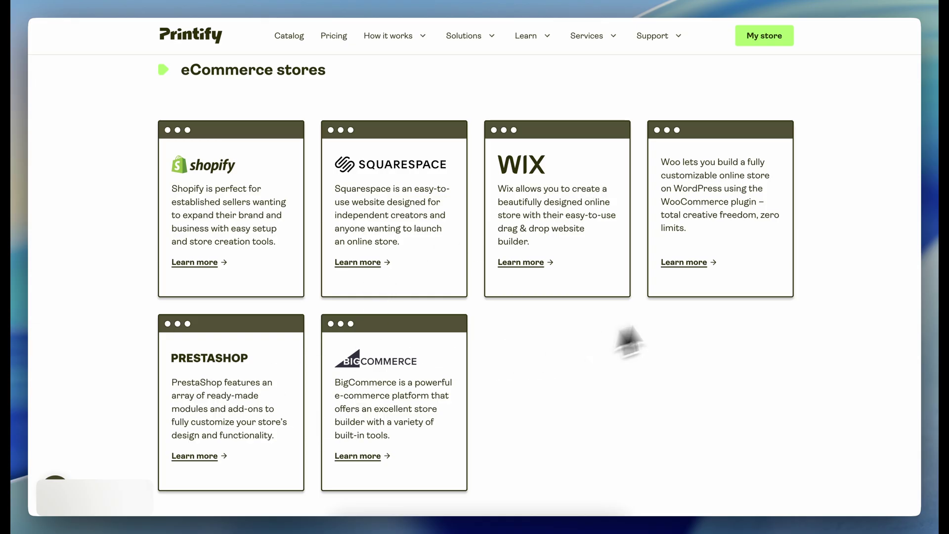
scroll(725, 179, down, 6)
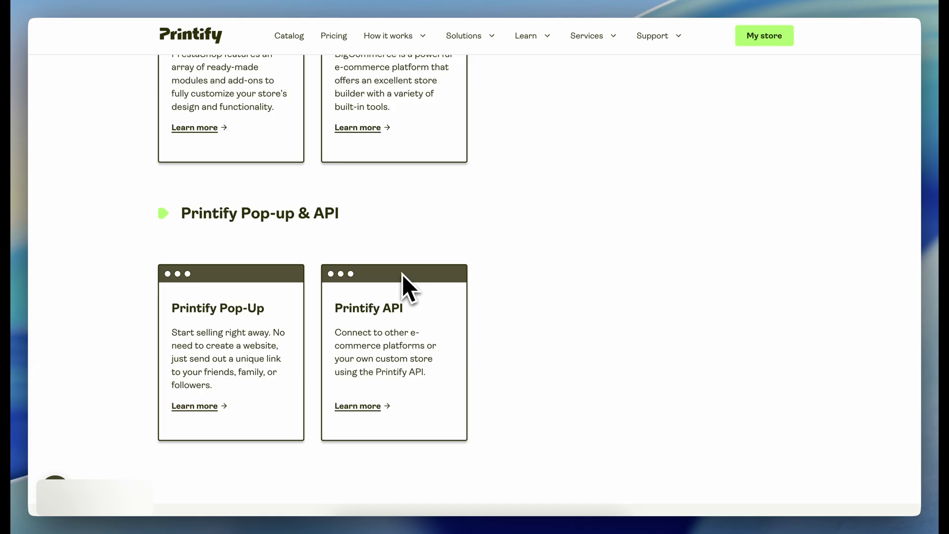
scroll(402, 276, up, 1)
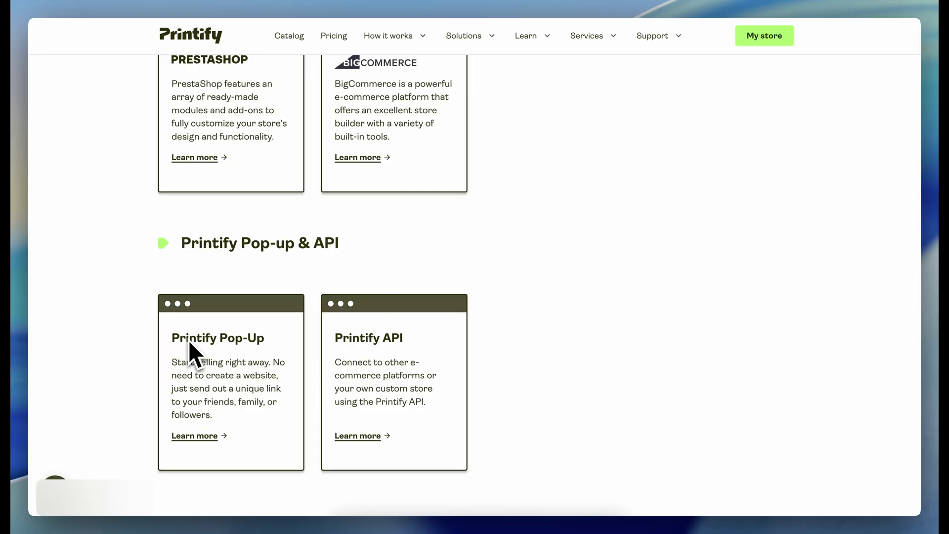
scroll(153, 367, down, 3)
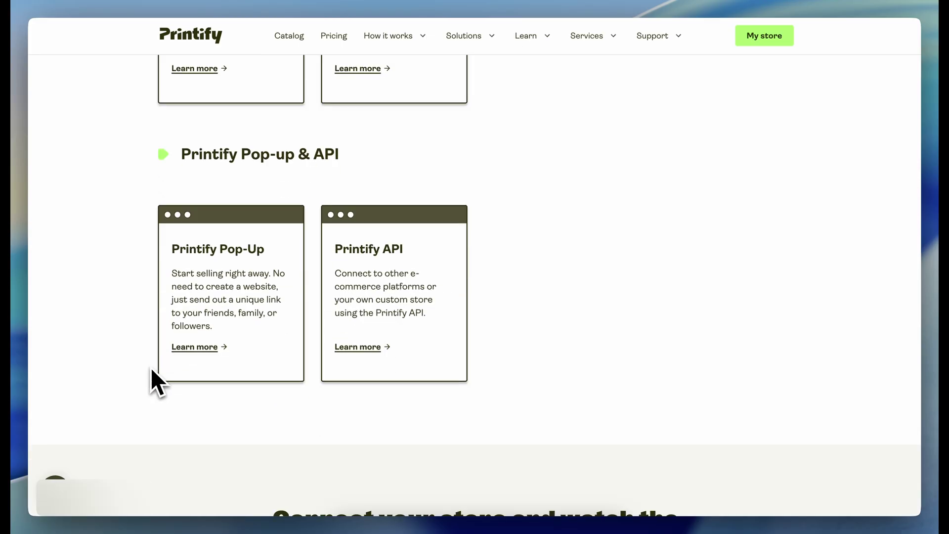
scroll(151, 367, down, 8)
scroll(150, 367, up, 14)
scroll(150, 366, down, 3)
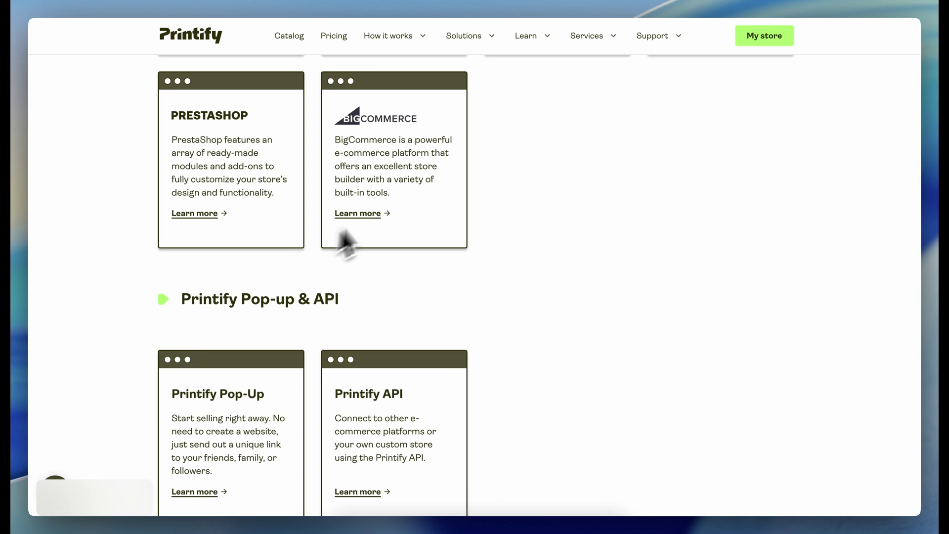
scroll(390, 202, up, 3)
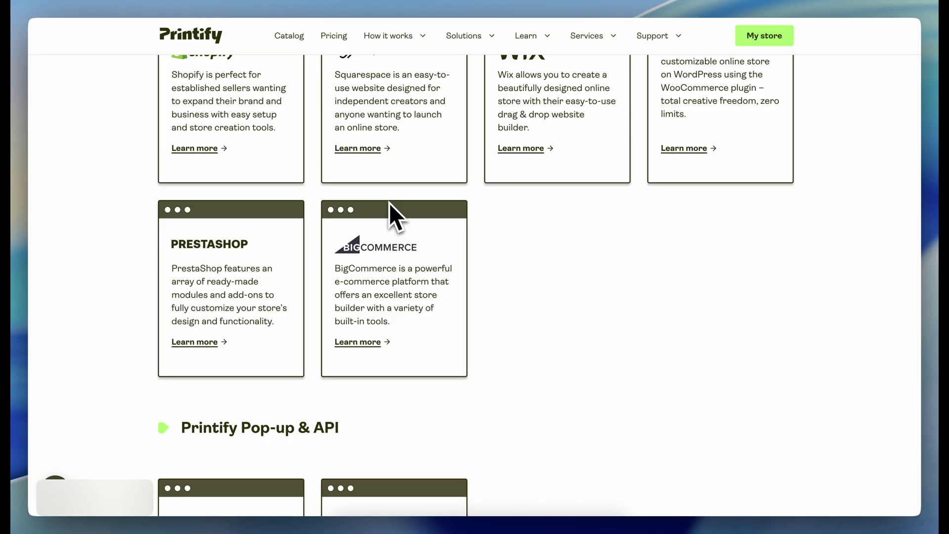
scroll(390, 202, up, 4)
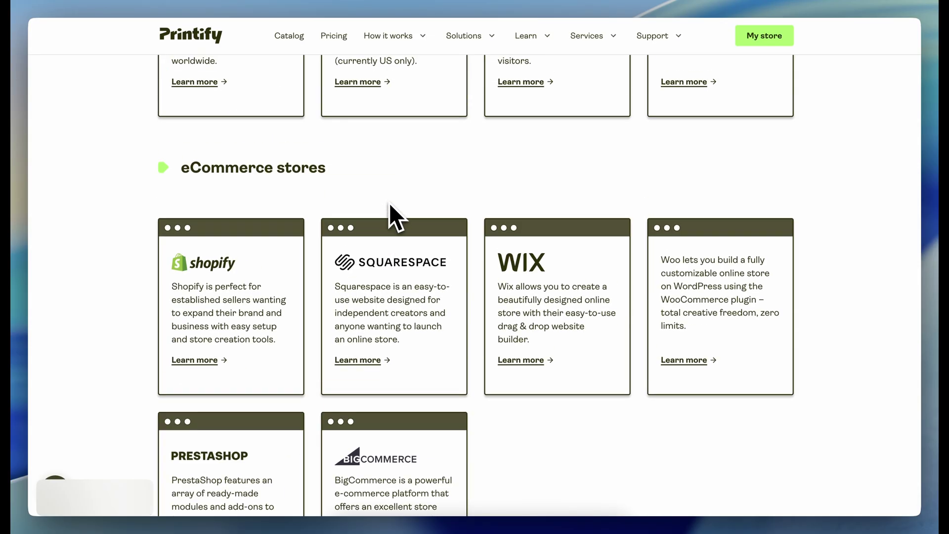
scroll(389, 204, up, 1)
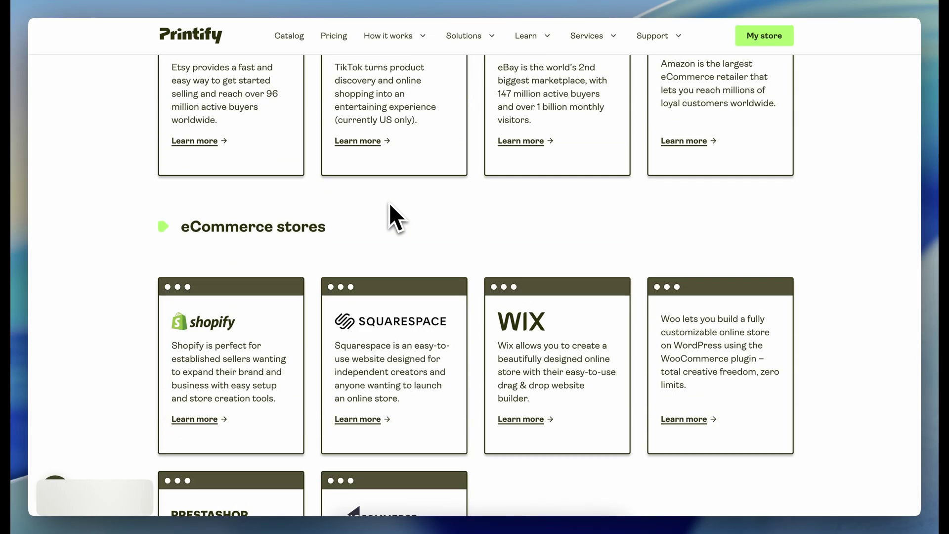
scroll(390, 204, up, 4)
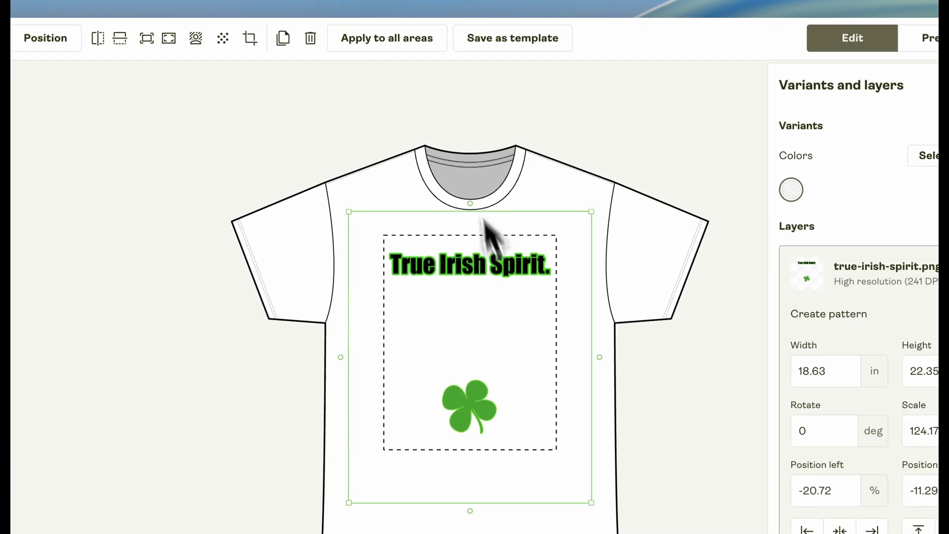
Lower the design to -10.34% top, then look over the blank Ai Design Sensei generator
mouse_move(436, 315)
mouse_down()
mouse_move(436, 326)
mouse_move(437, 317)
mouse_up()
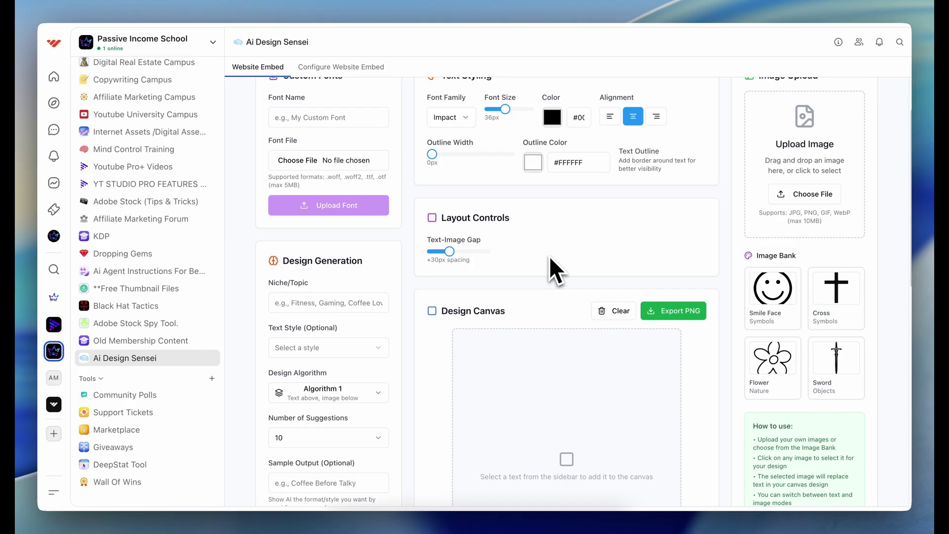
scroll(550, 257, up, 2)
scroll(550, 257, down, 5)
scroll(549, 257, down, 5)
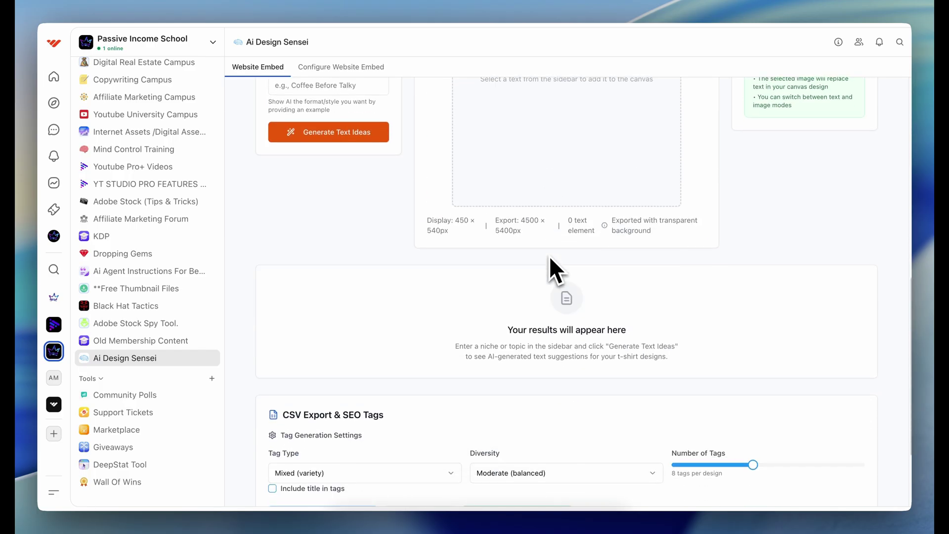
scroll(549, 256, up, 8)
scroll(550, 256, up, 1)
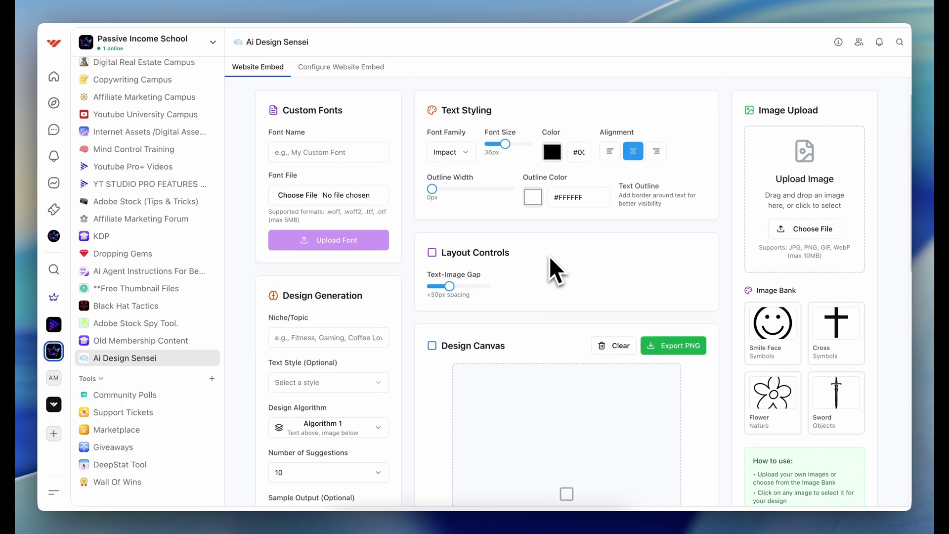